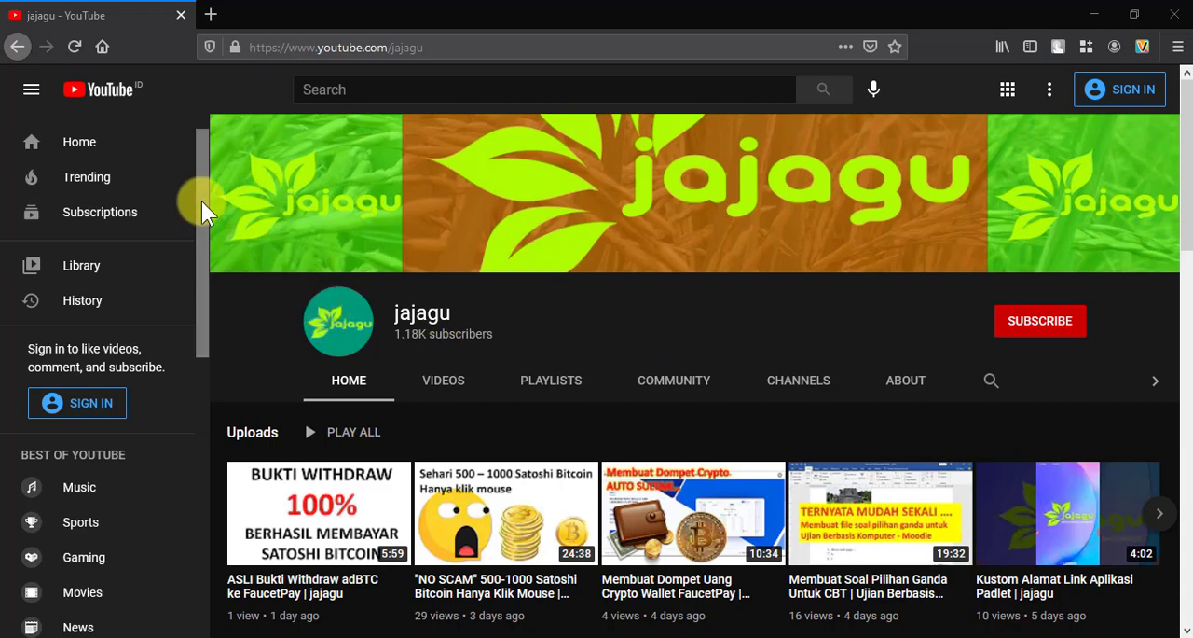
# Open google.com in a new browser tab and display the list of Google apps
pyautogui.click(209, 17)
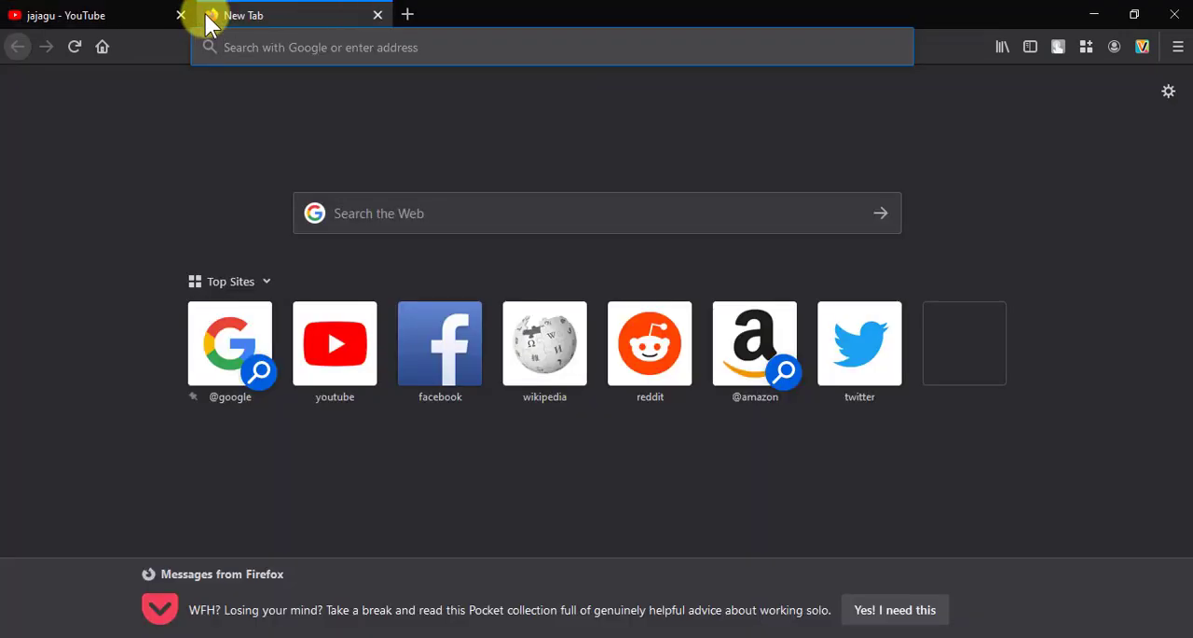
pyautogui.write('google.com')
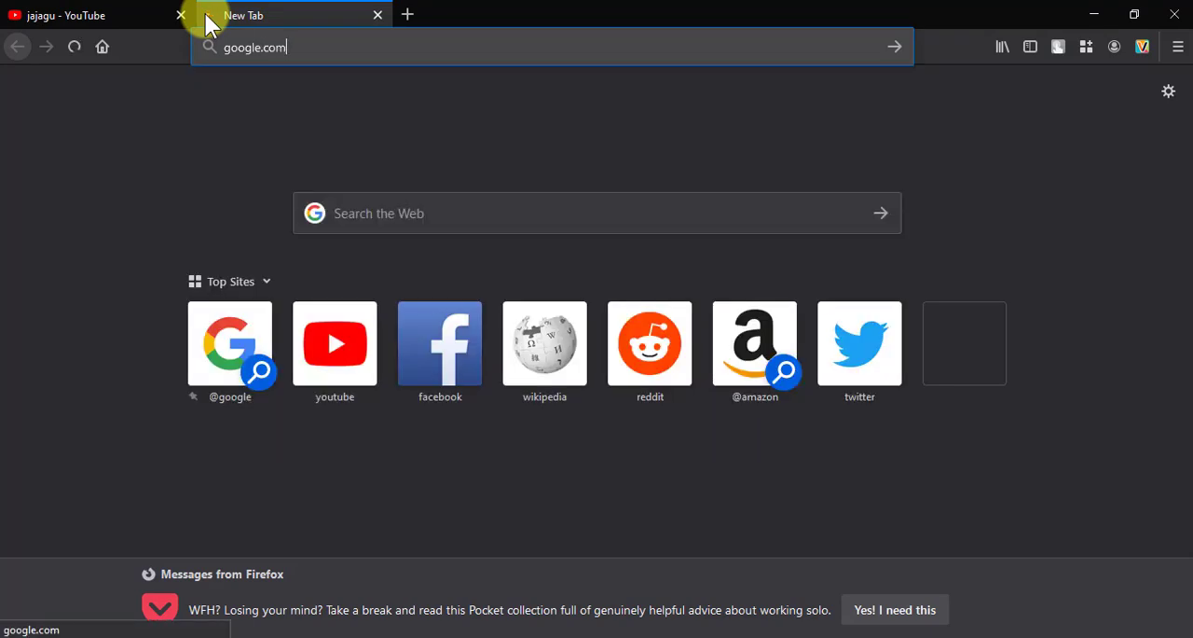
pyautogui.press('Return')
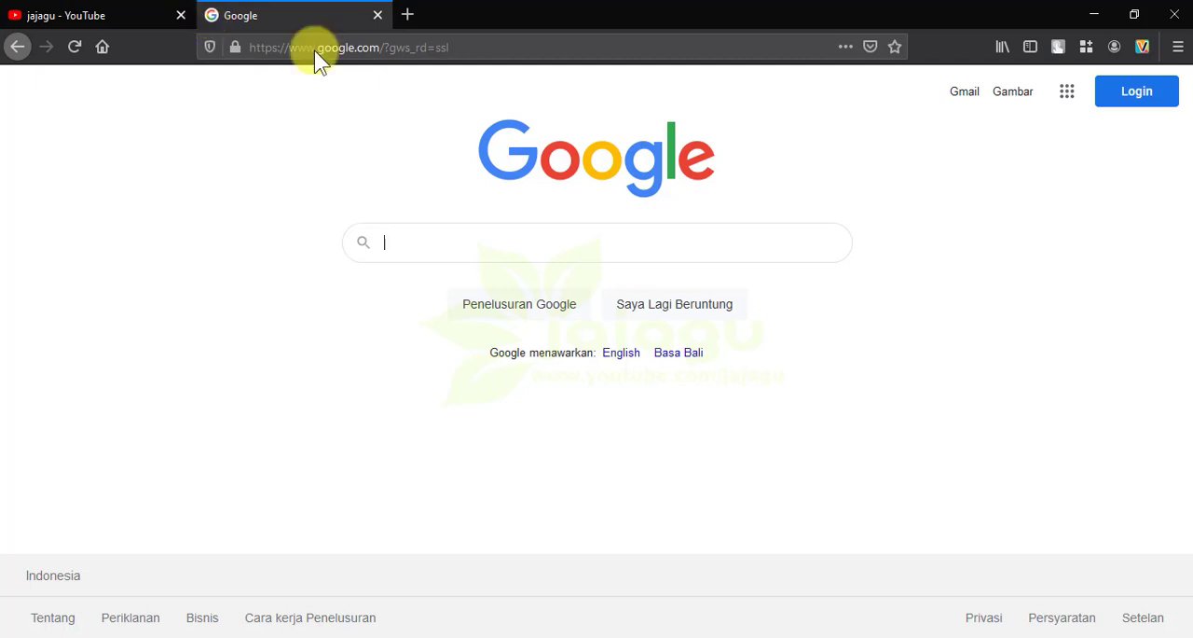
pyautogui.click(1066, 97)
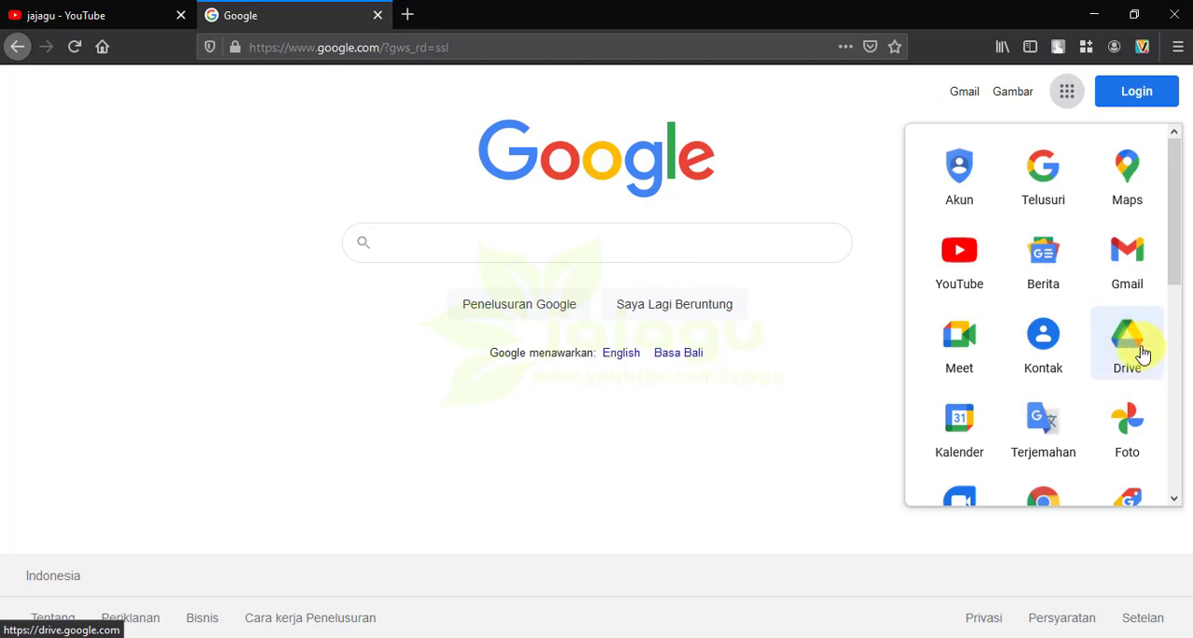
# Go to drive.google.com in the same tab and open Drive's sign-in page
pyautogui.click(485, 52)
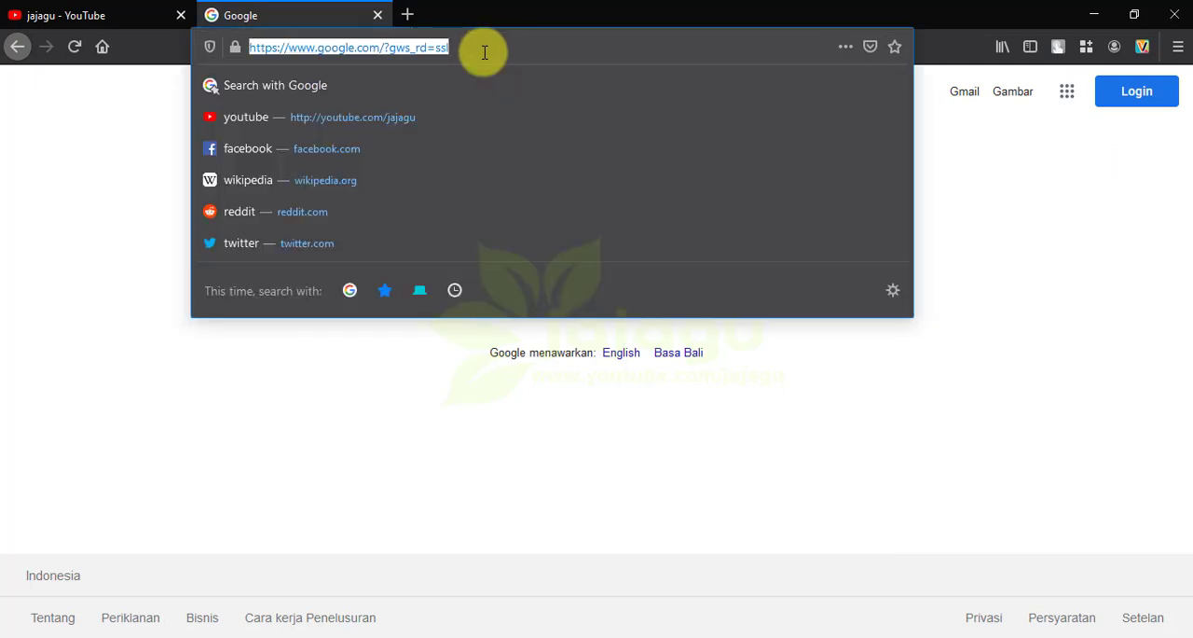
pyautogui.write('d')
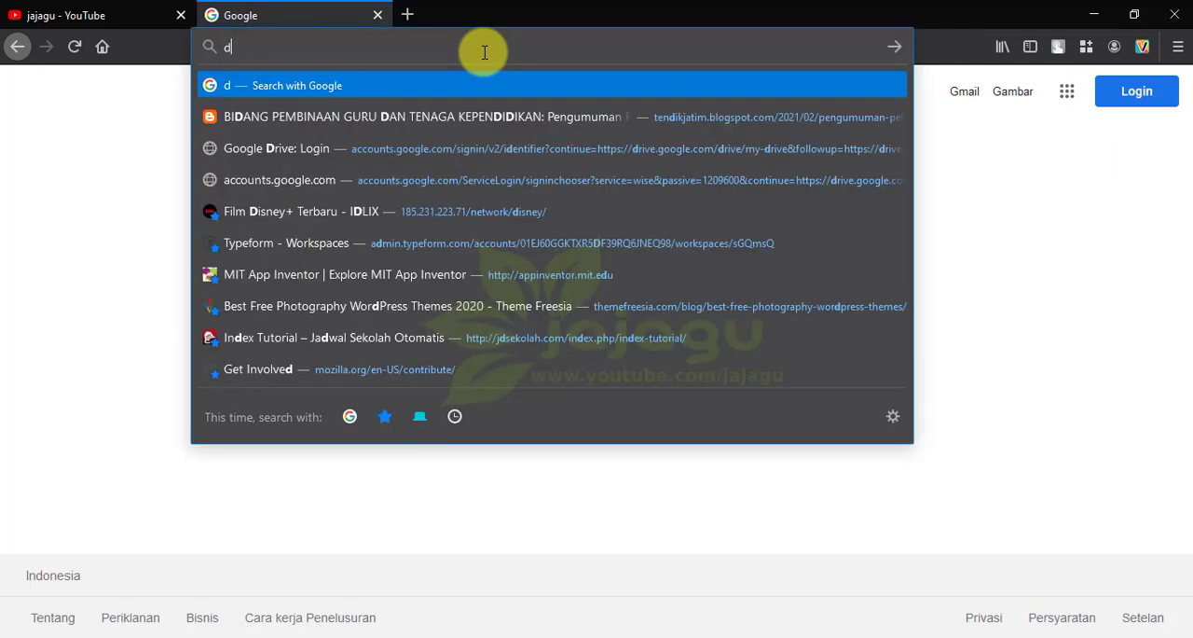
pyautogui.write('rive.')
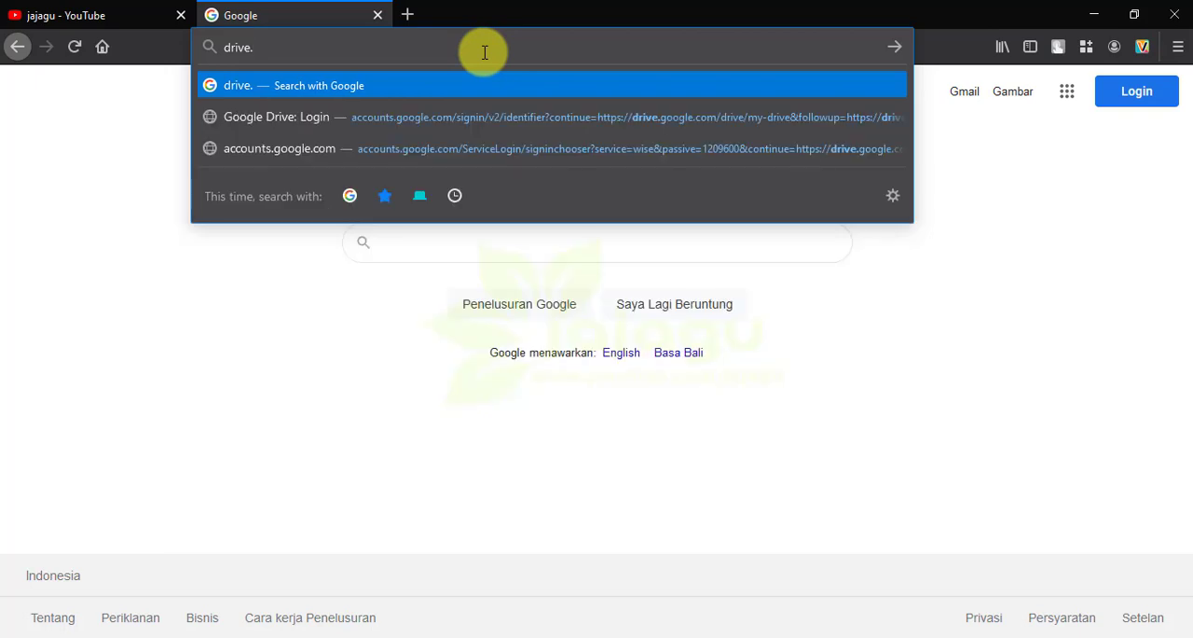
pyautogui.write('google.com')
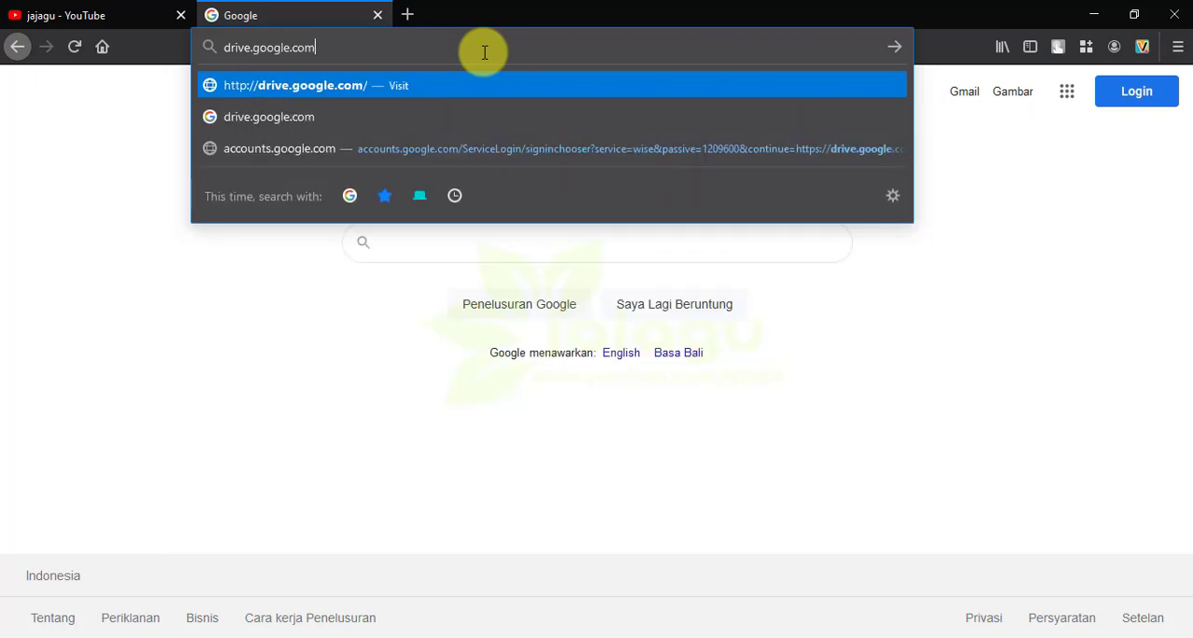
pyautogui.press('Return')
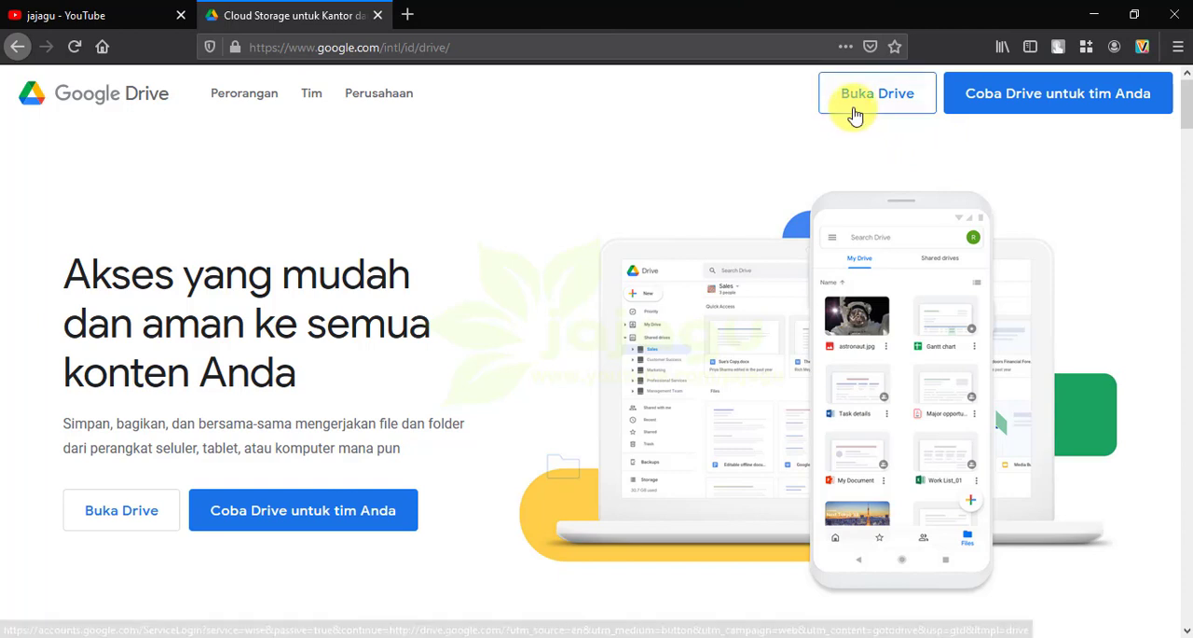
pyautogui.click(856, 102)
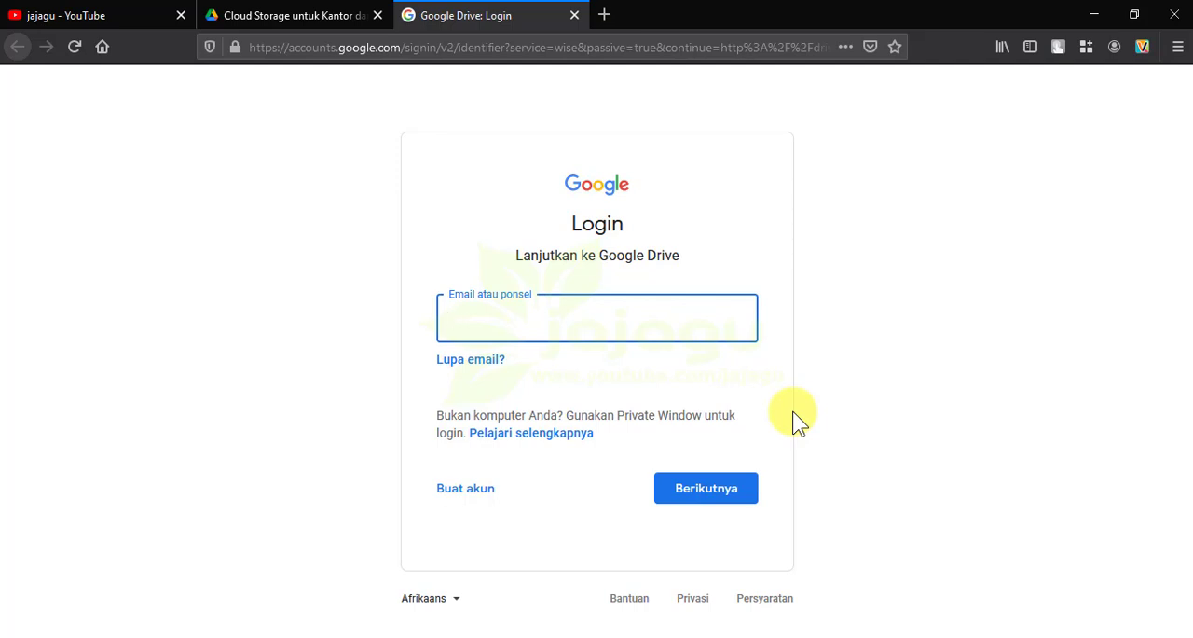
# Enter the Google account's email username and continue to the password page
pyautogui.press('Return')
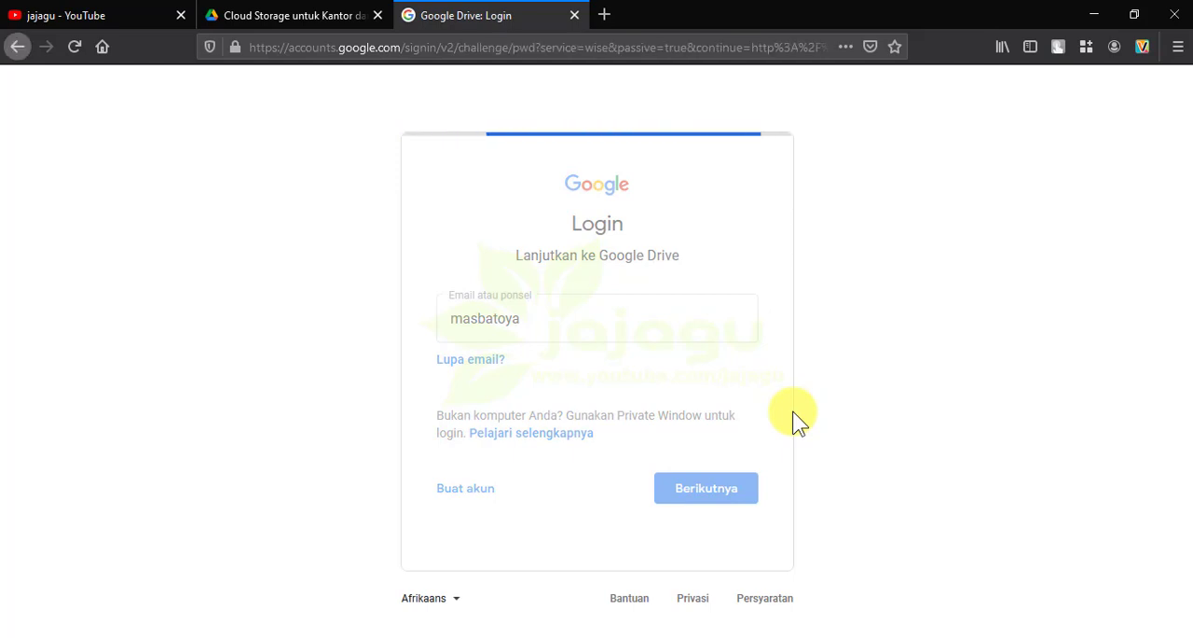
# Enter the account password to sign in to Drive and decline saving the login in the browser
pyautogui.write('•')
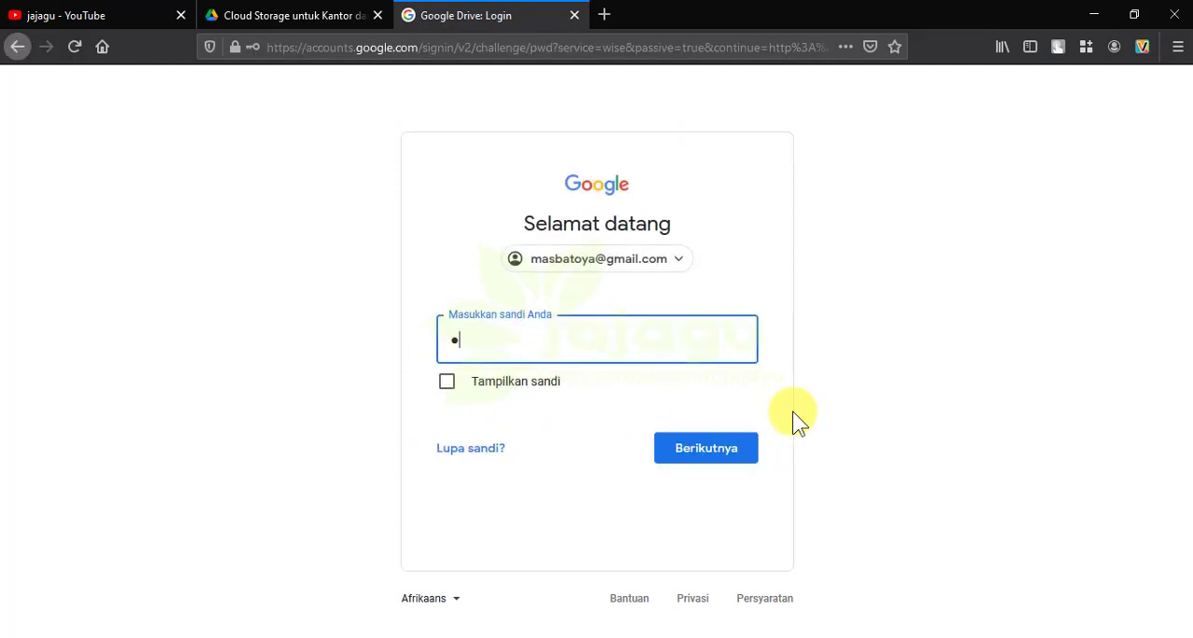
pyautogui.write('•••••••••••')
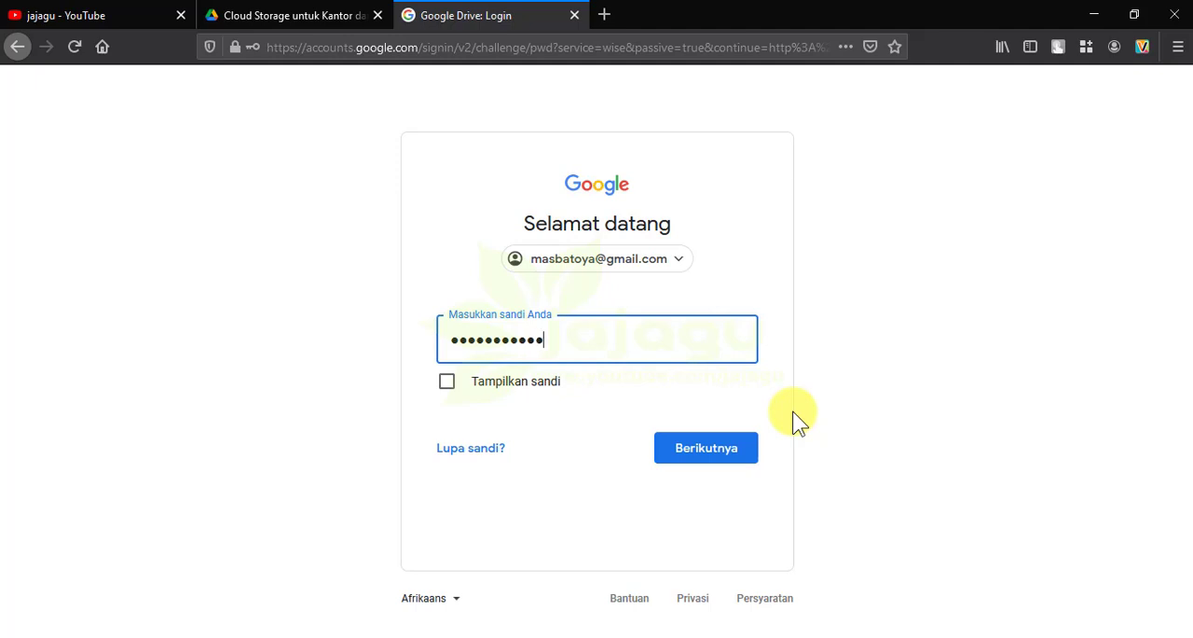
pyautogui.click(714, 466)
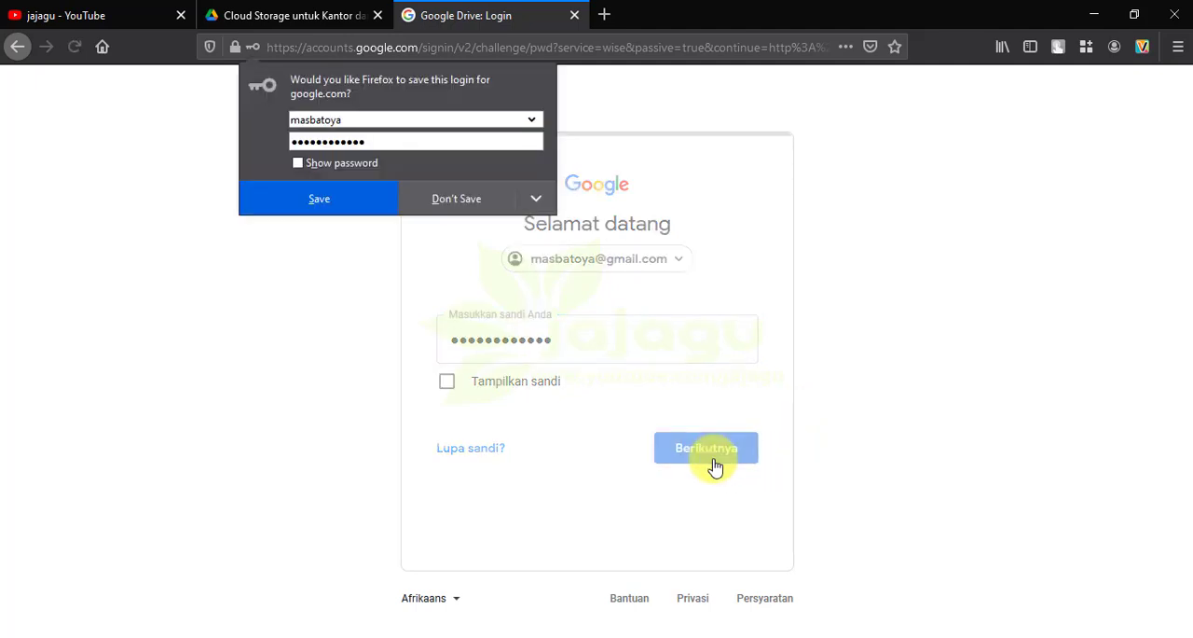
pyautogui.click(456, 199)
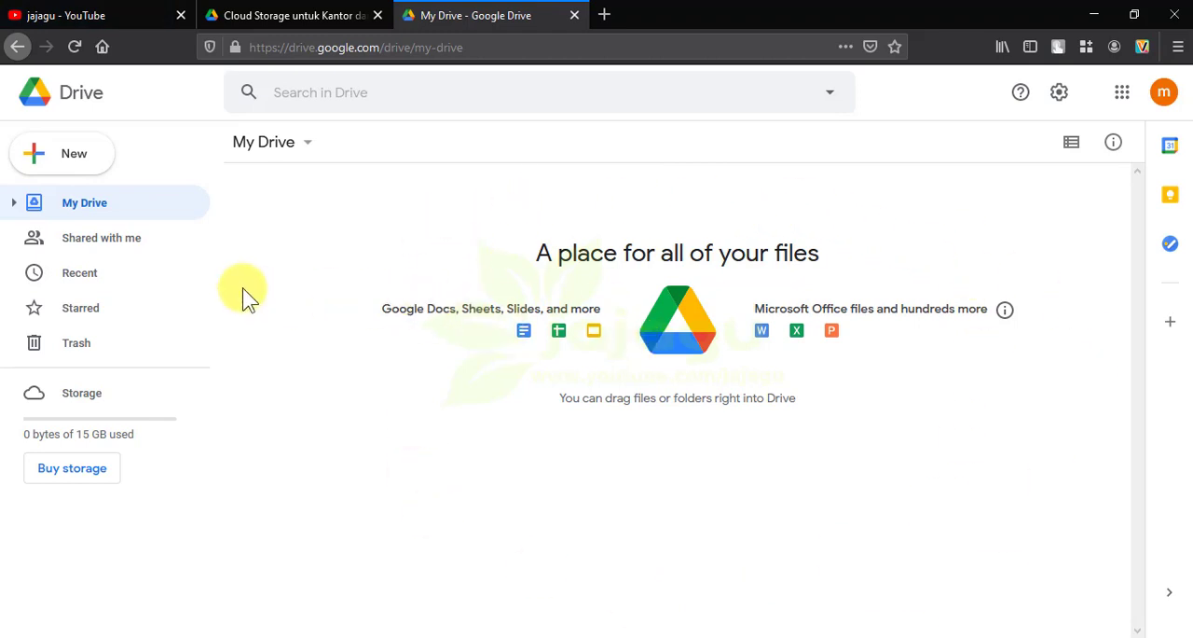
# Review the types of new items available, and look through the Shared with me, Recent, Starred and Trash sections
pyautogui.click(82, 155)
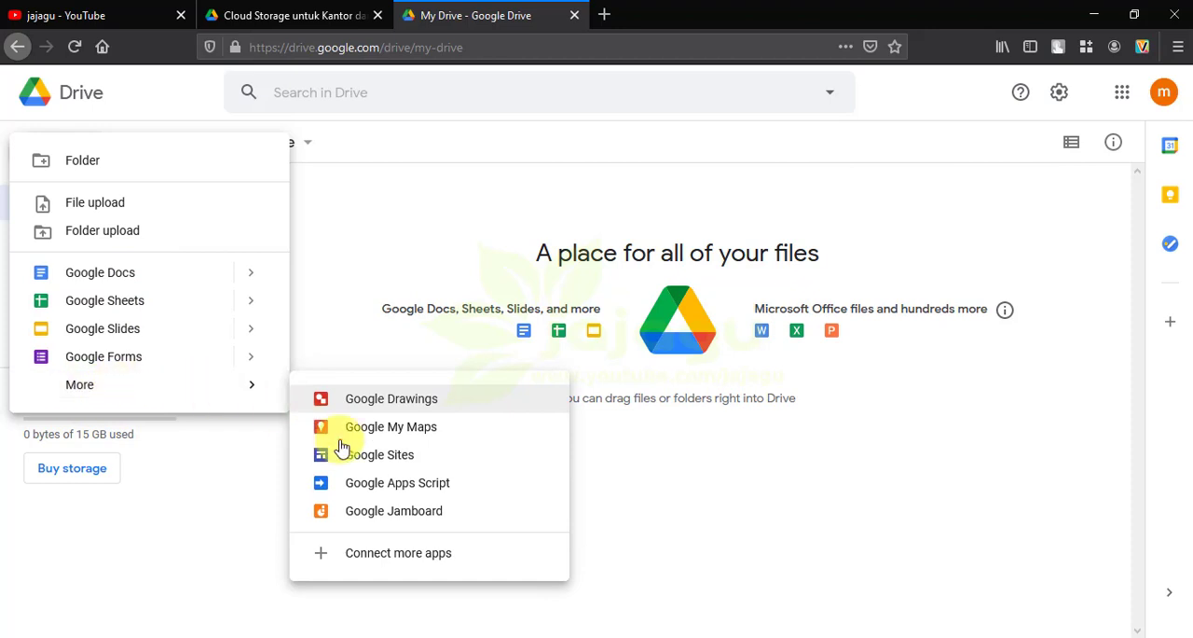
pyautogui.click(395, 160)
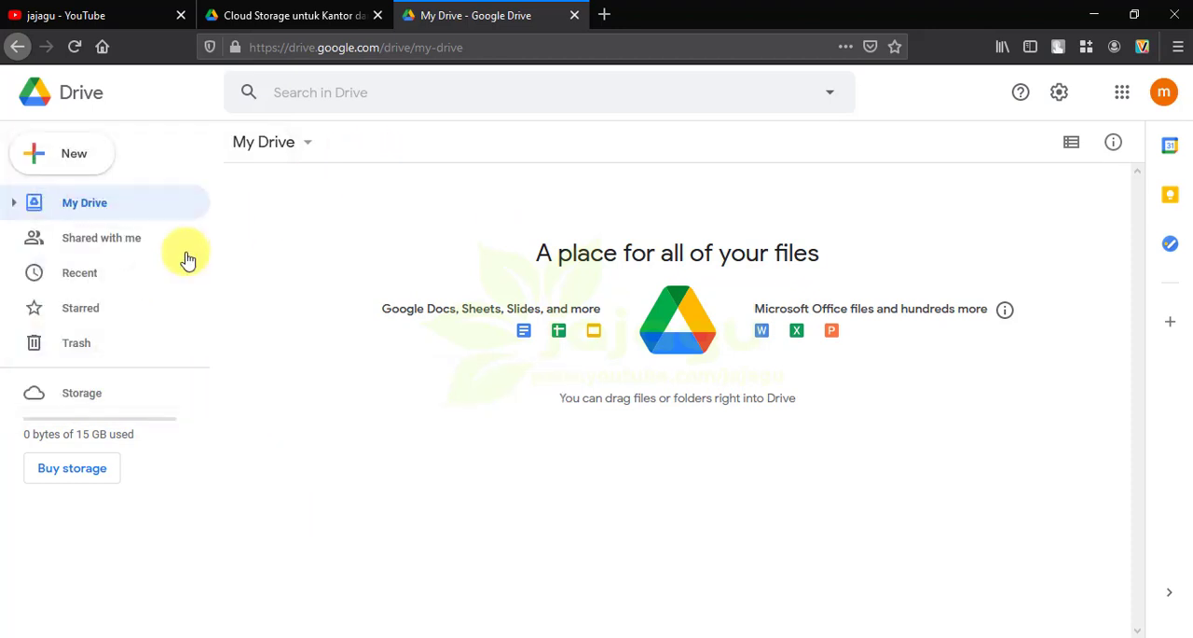
pyautogui.click(108, 244)
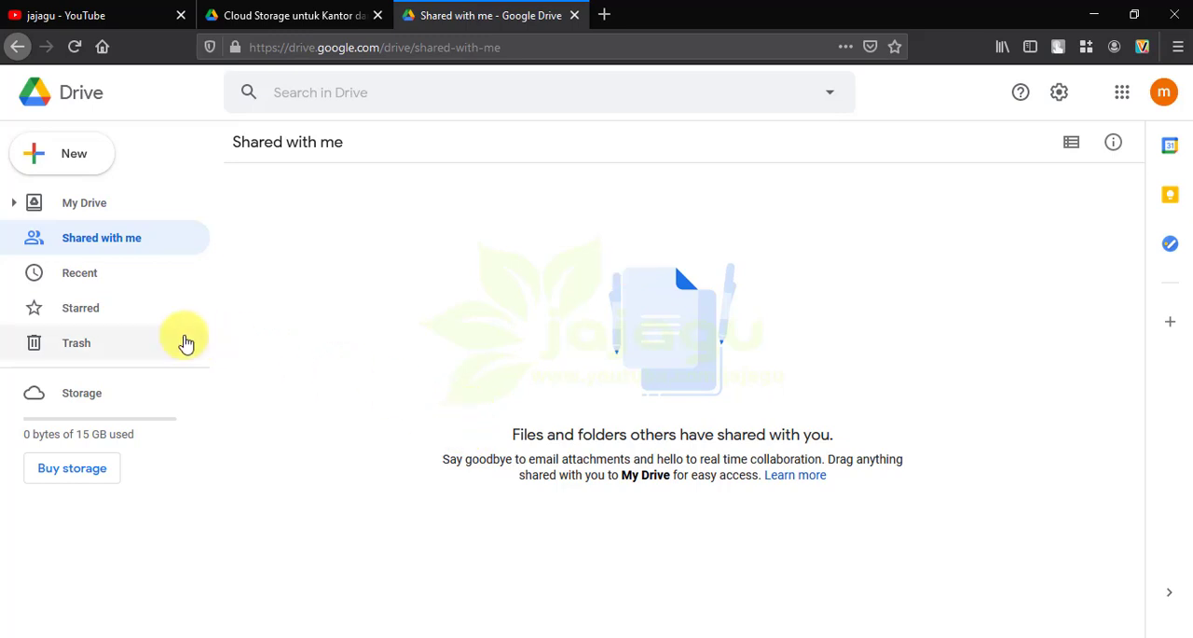
pyautogui.click(78, 282)
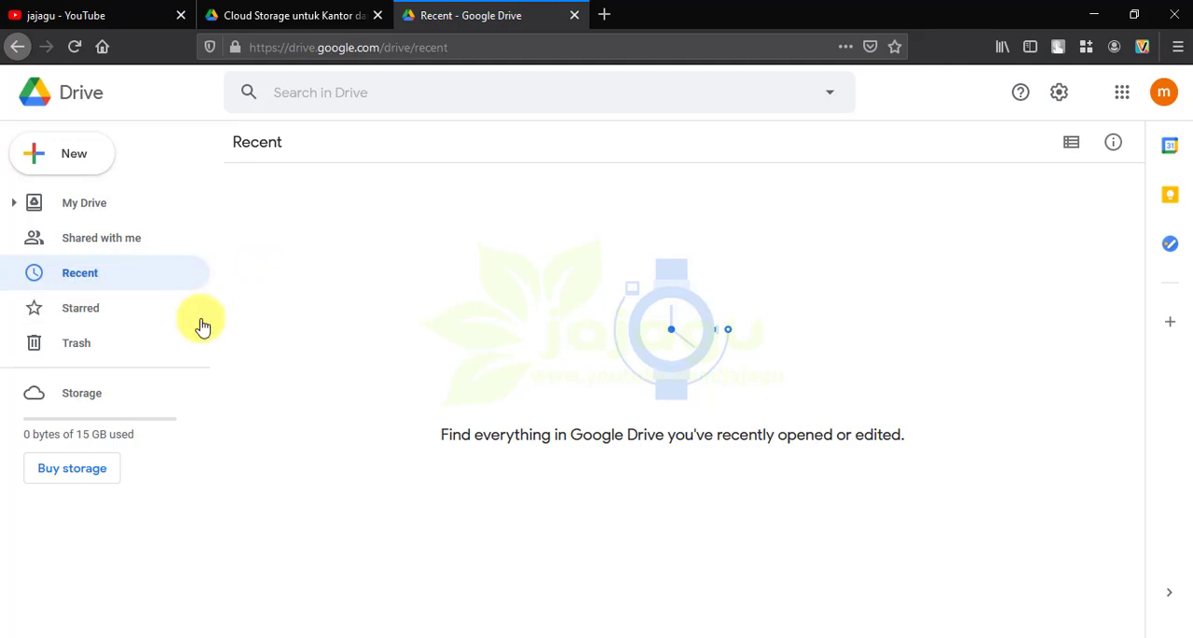
pyautogui.click(74, 321)
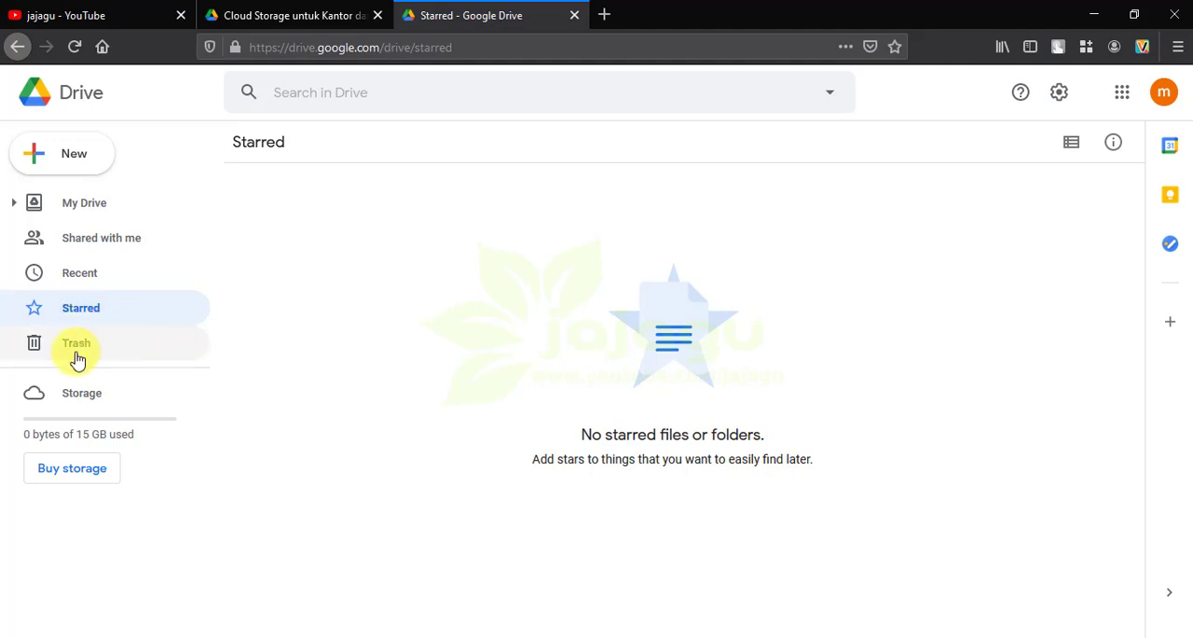
pyautogui.click(78, 359)
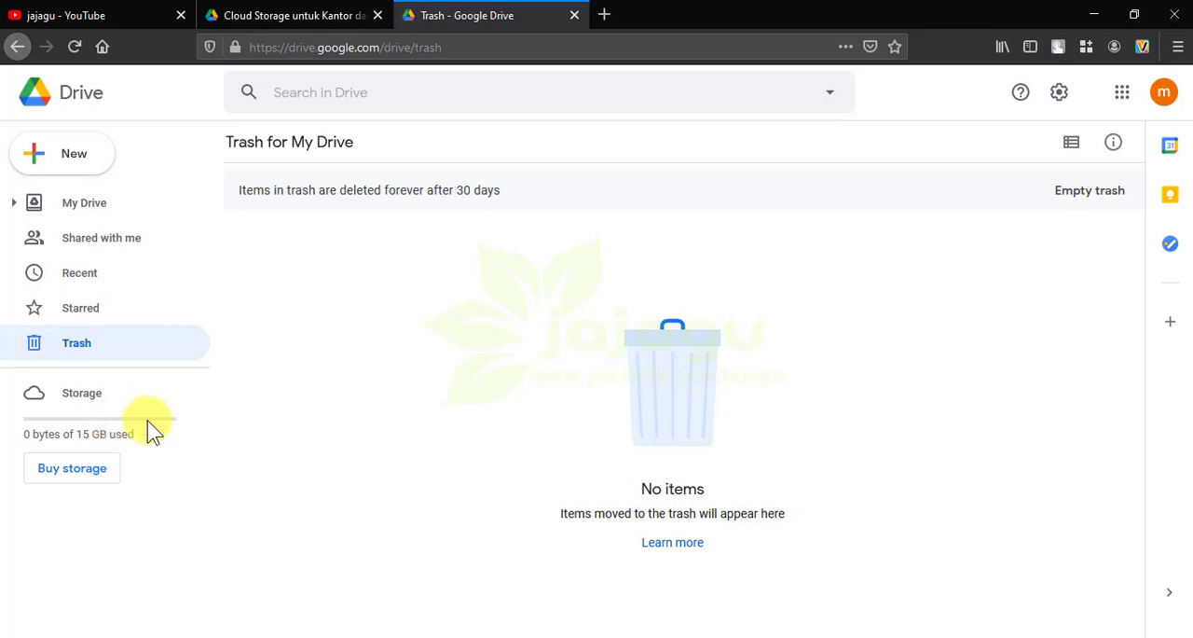
# Start a new Drive folder and enter FOLDER LATIHAN A as its name
pyautogui.click(68, 165)
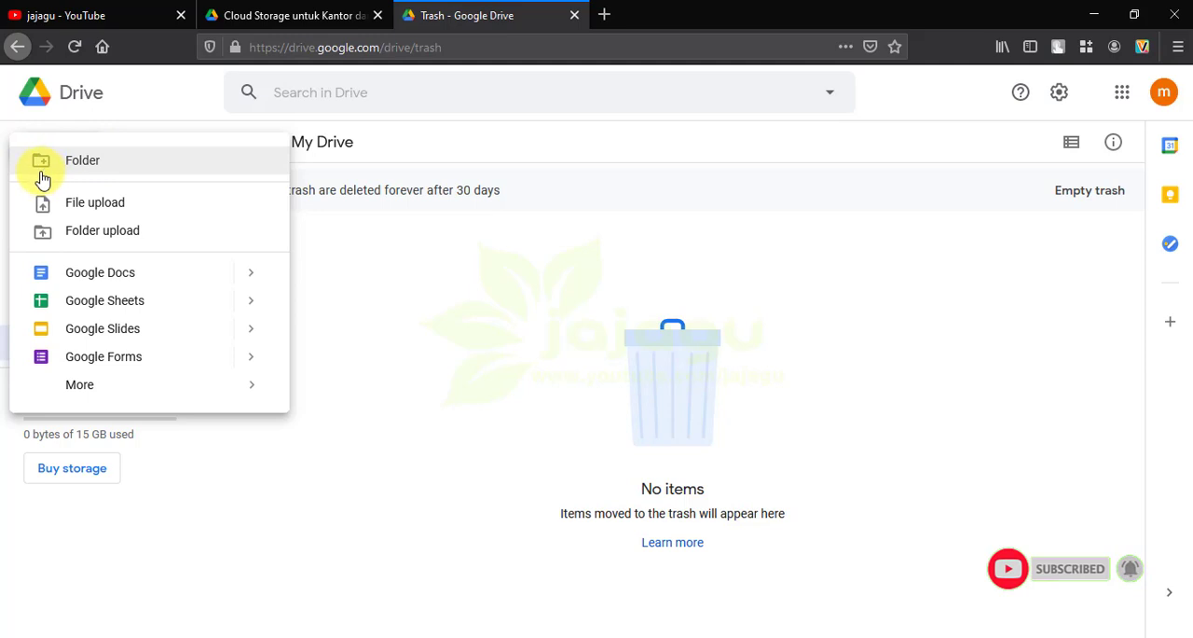
pyautogui.click(80, 165)
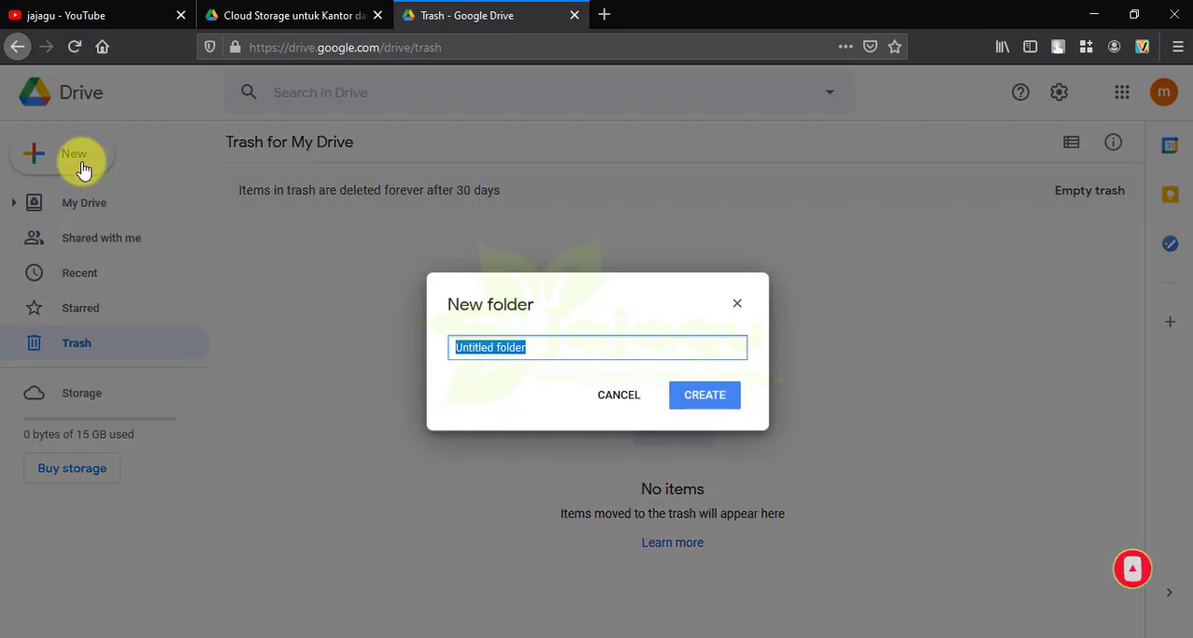
pyautogui.click(546, 348)
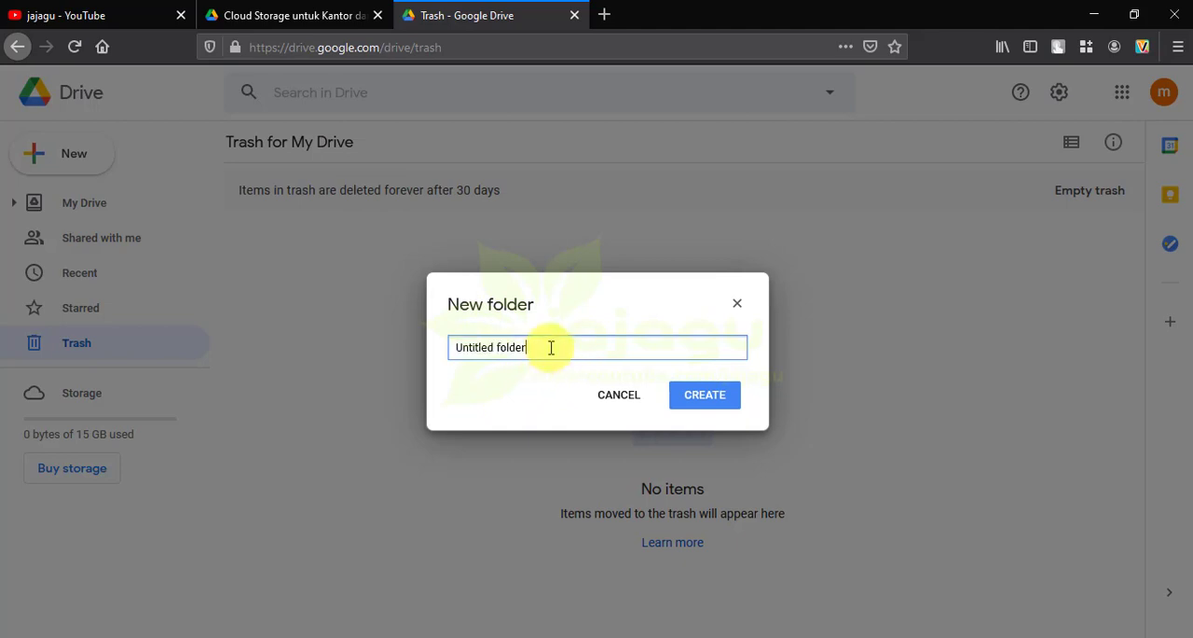
pyautogui.moveTo(560, 347); pyautogui.dragTo(372, 338)
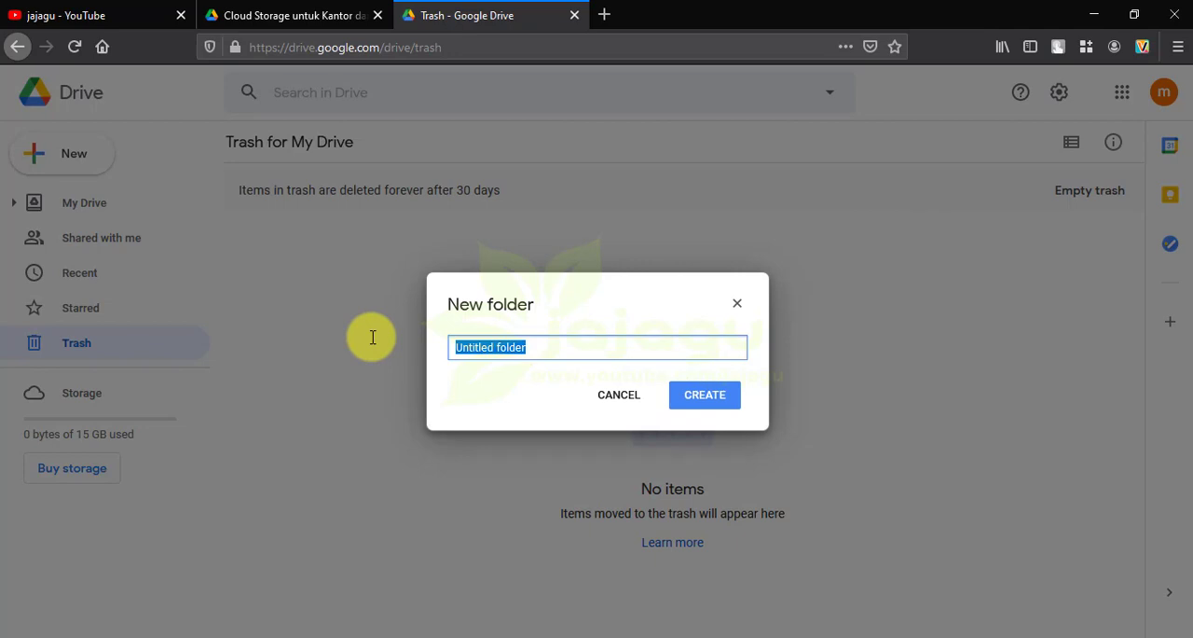
pyautogui.write('FOLDER LA')
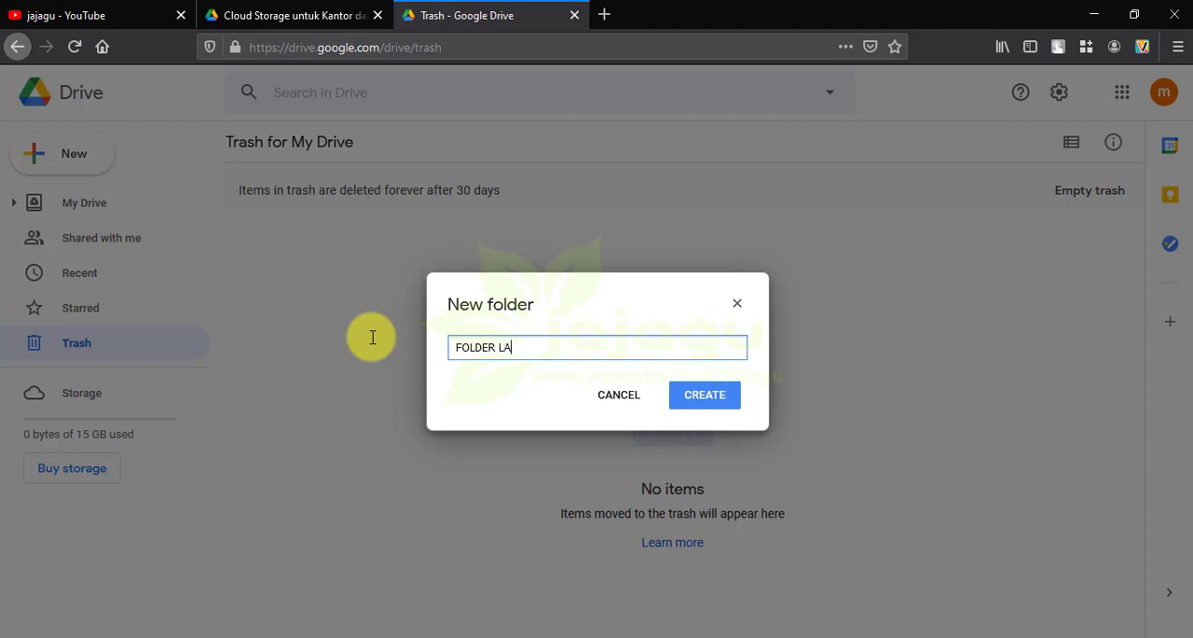
pyautogui.write('TIHAN A')
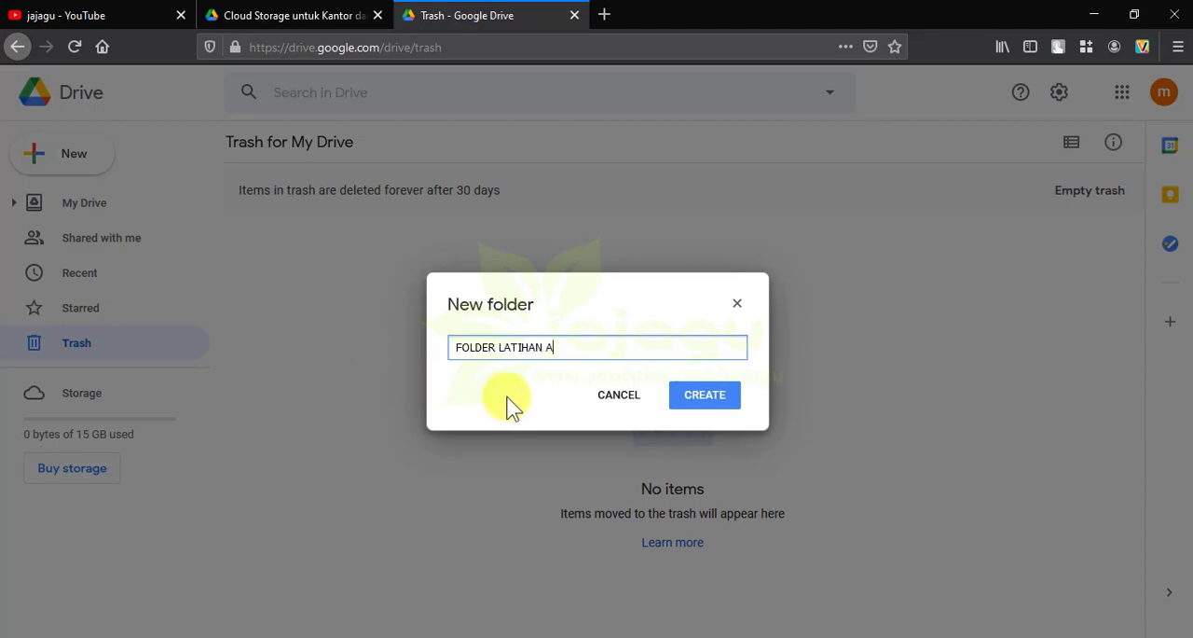
# Shorten the new folder's name to FOLDER A and create the folder
pyautogui.click(546, 349)
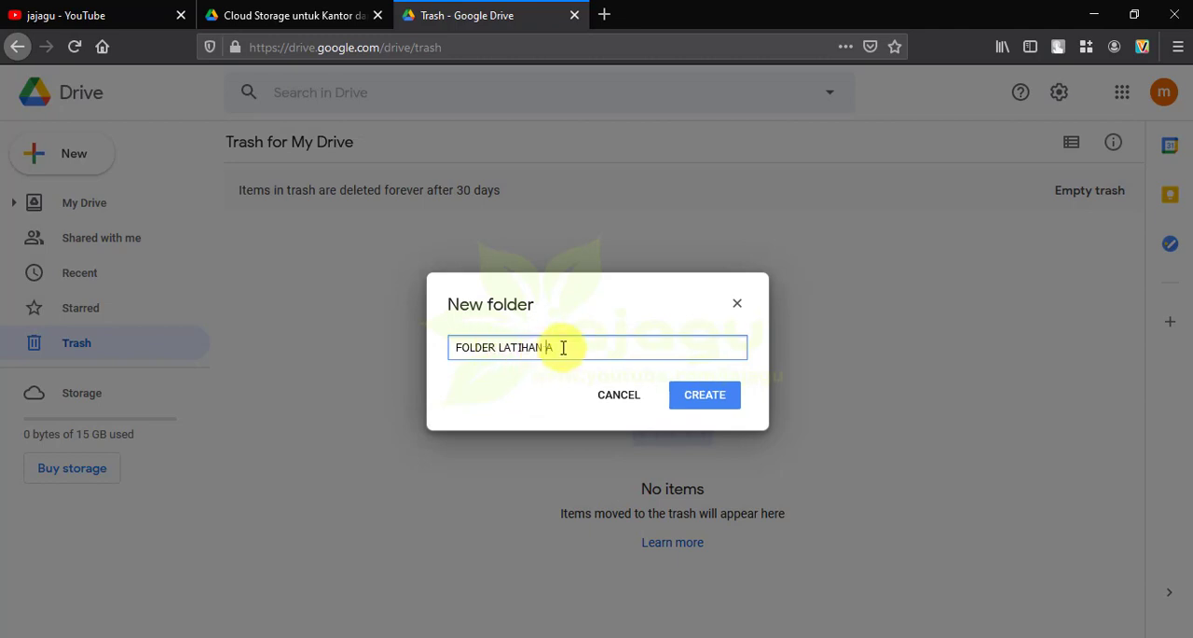
pyautogui.press('BackSpace')
pyautogui.press('BackSpace')
pyautogui.press('BackSpace')
pyautogui.press('BackSpace')
pyautogui.press('BackSpace')
pyautogui.press('BackSpace')
pyautogui.press('BackSpace')
pyautogui.press('BackSpace')
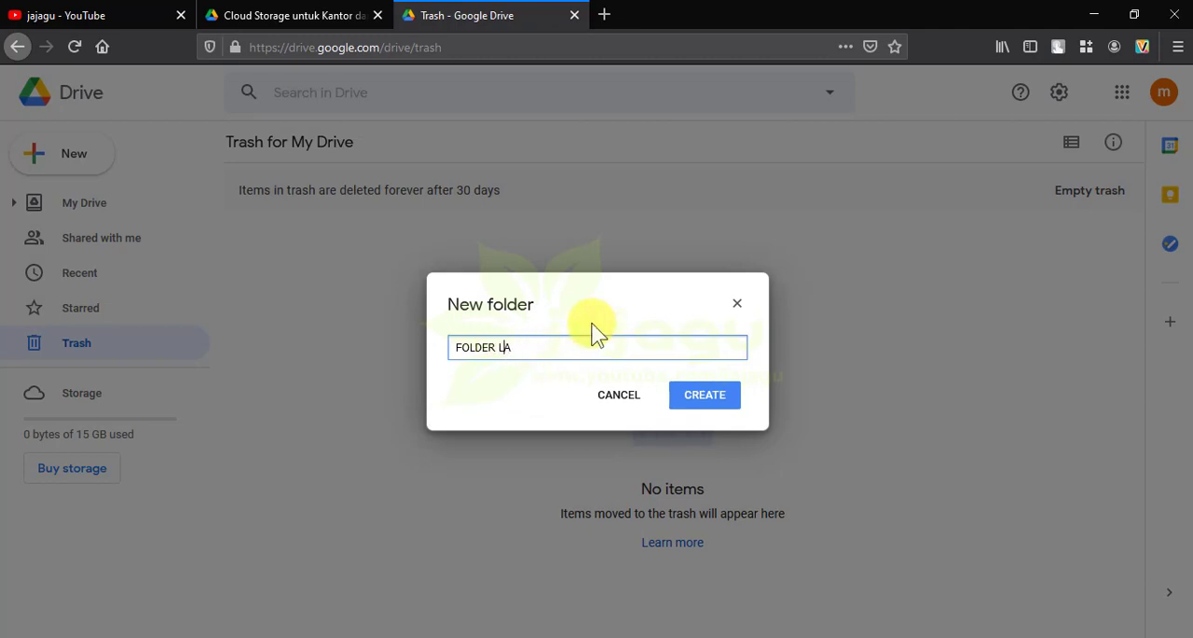
pyautogui.click(705, 399)
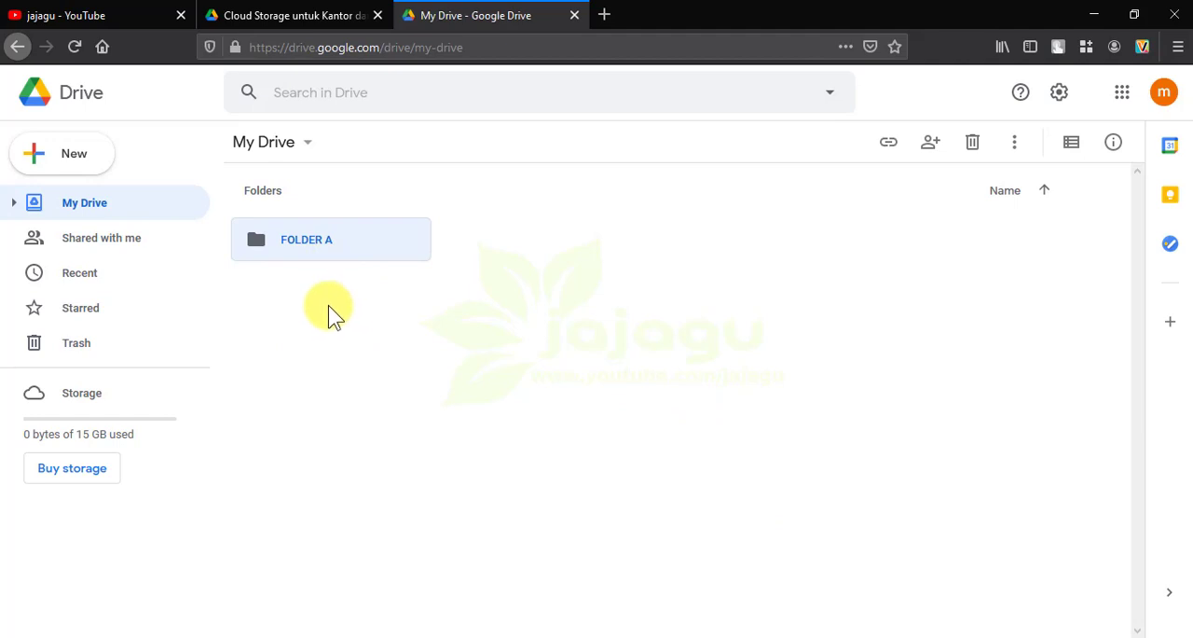
# Create a second folder named FOLDER B in My Drive and switch the file display to list view
pyautogui.click(56, 163)
pyautogui.click(99, 166)
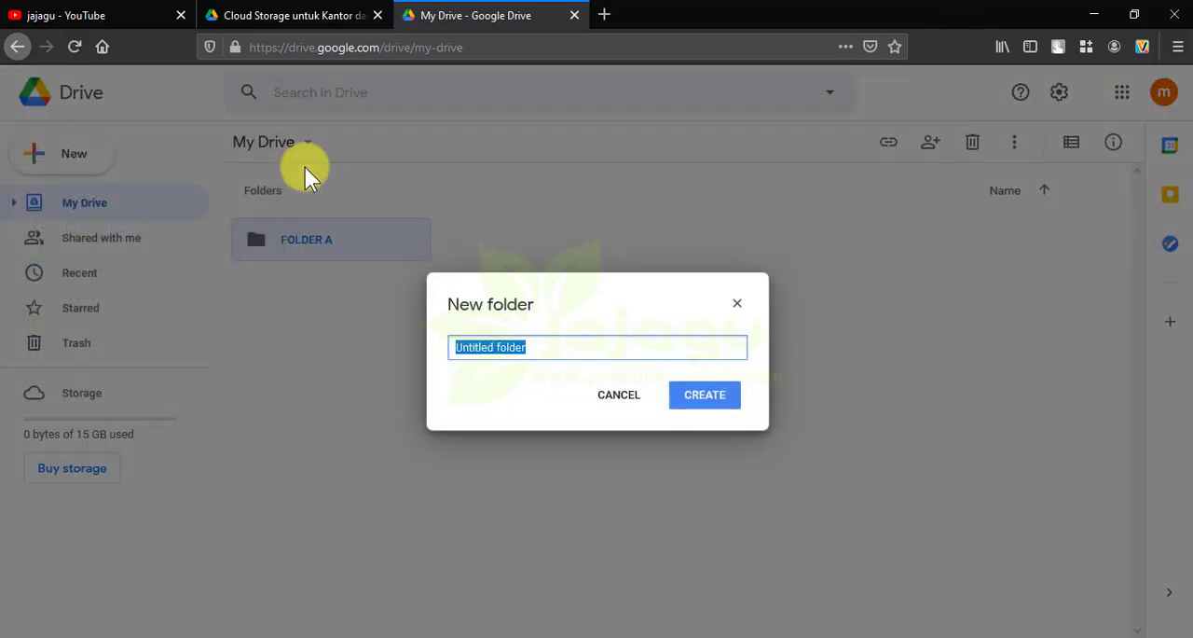
pyautogui.write('FOLDER')
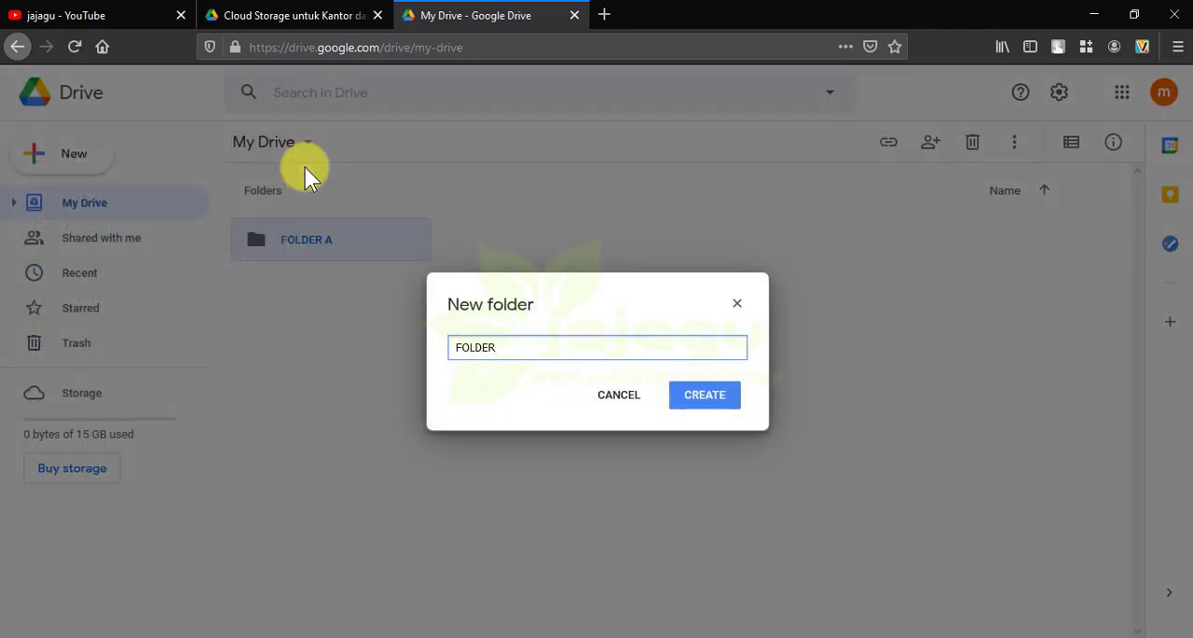
pyautogui.write(' B')
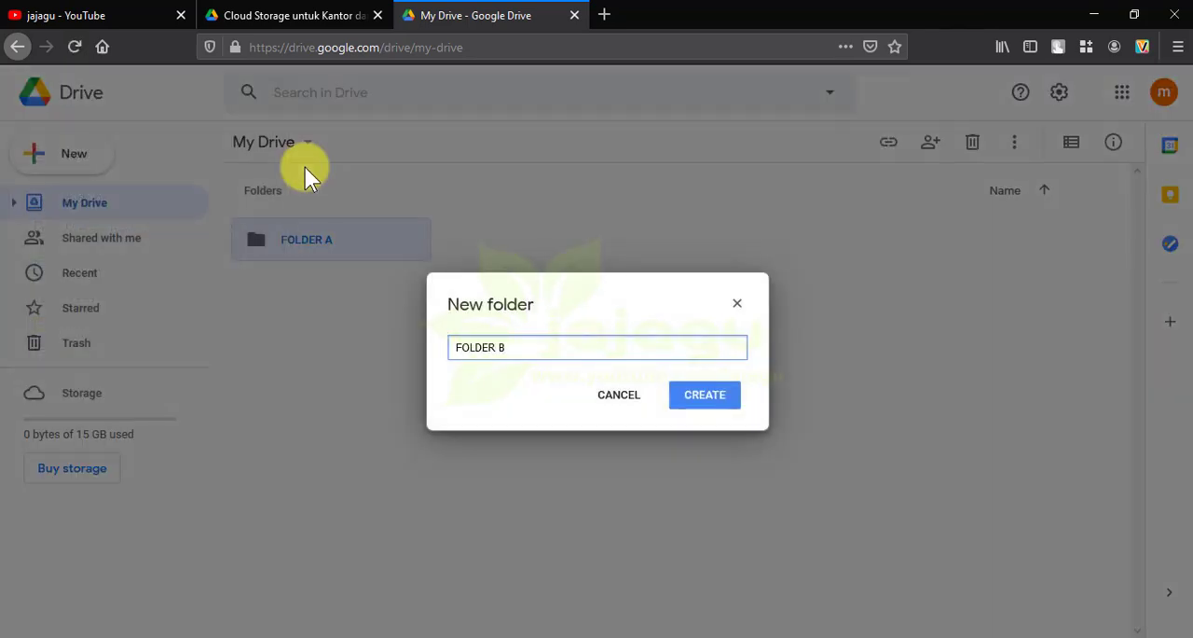
pyautogui.click(705, 399)
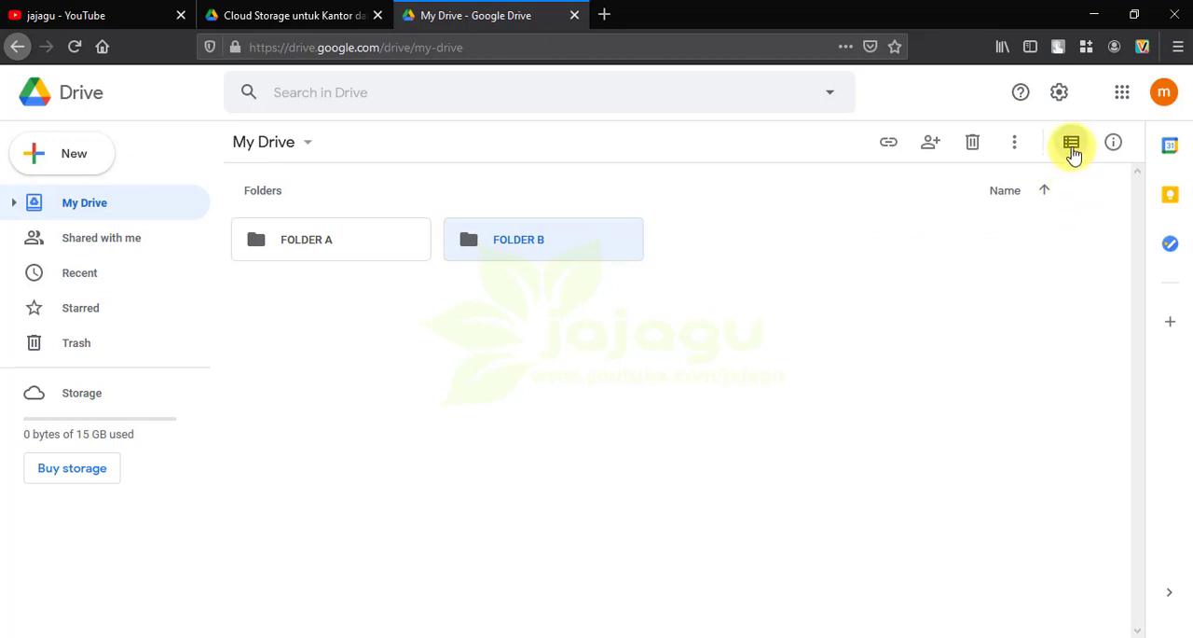
pyautogui.click(1073, 150)
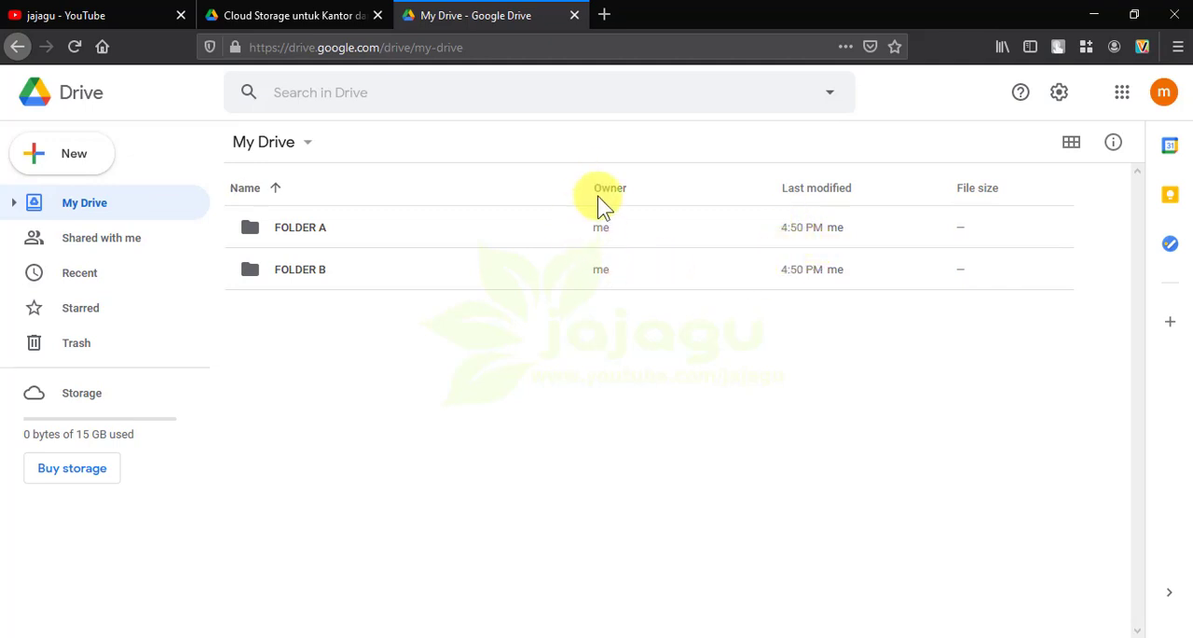
# Show the My Drive folders in grid view and return to list view
pyautogui.click(1063, 149)
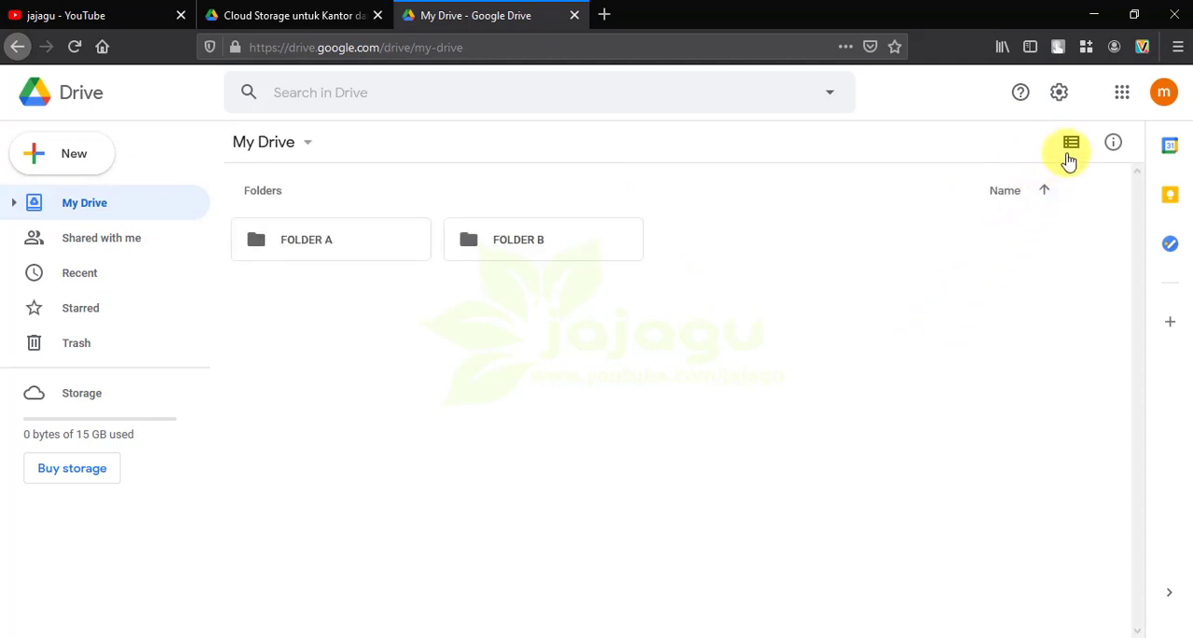
pyautogui.click(1071, 147)
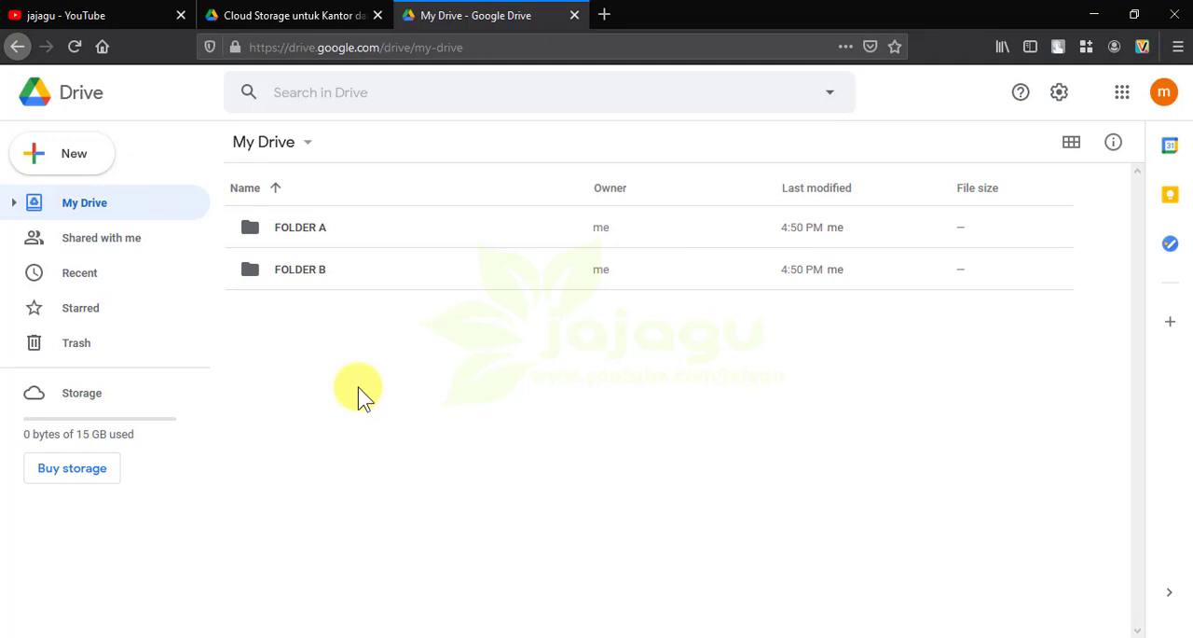
# Open FOLDER A and create a subfolder named FOLDER C inside it
pyautogui.doubleClick(252, 233)
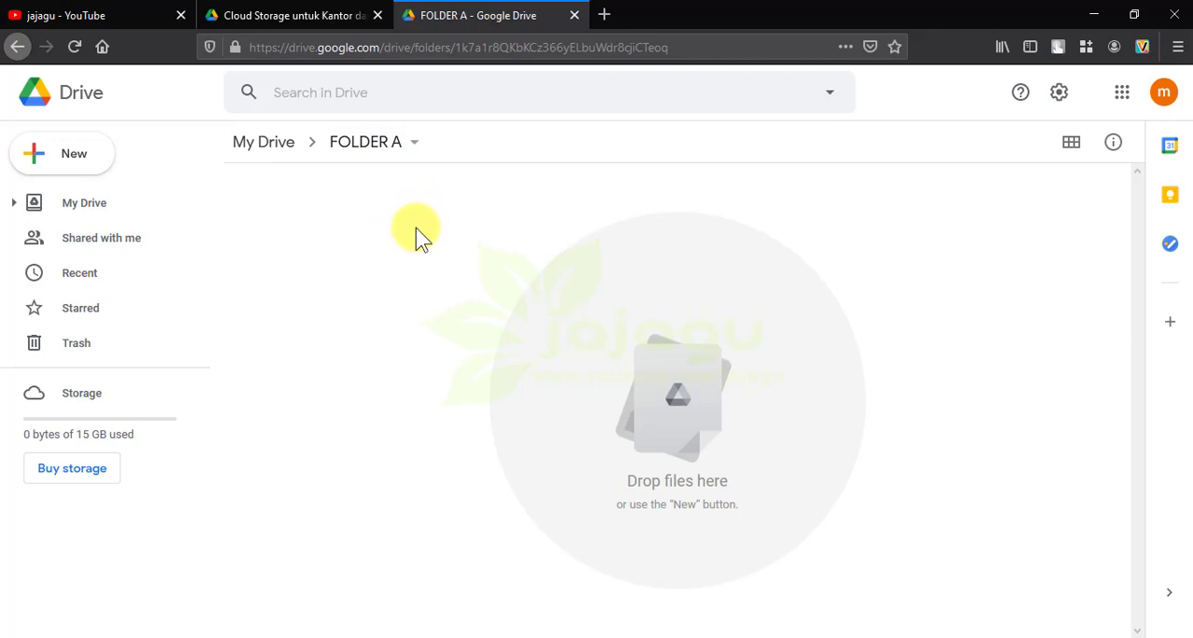
pyautogui.click(82, 159)
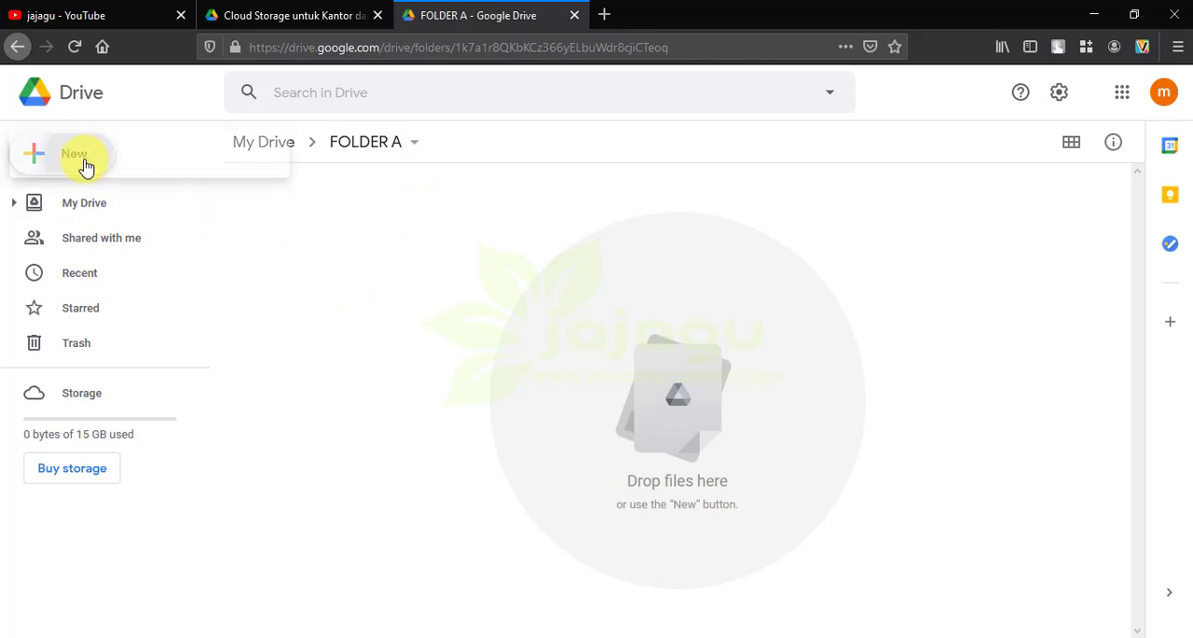
pyautogui.click(93, 161)
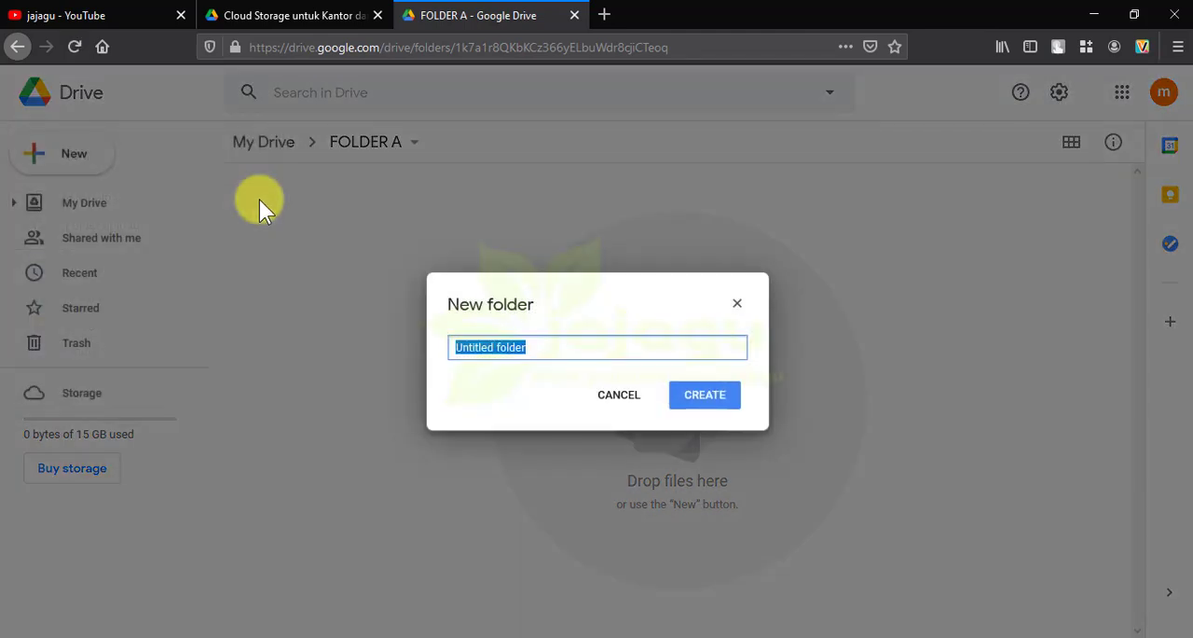
pyautogui.write('FOLDE')
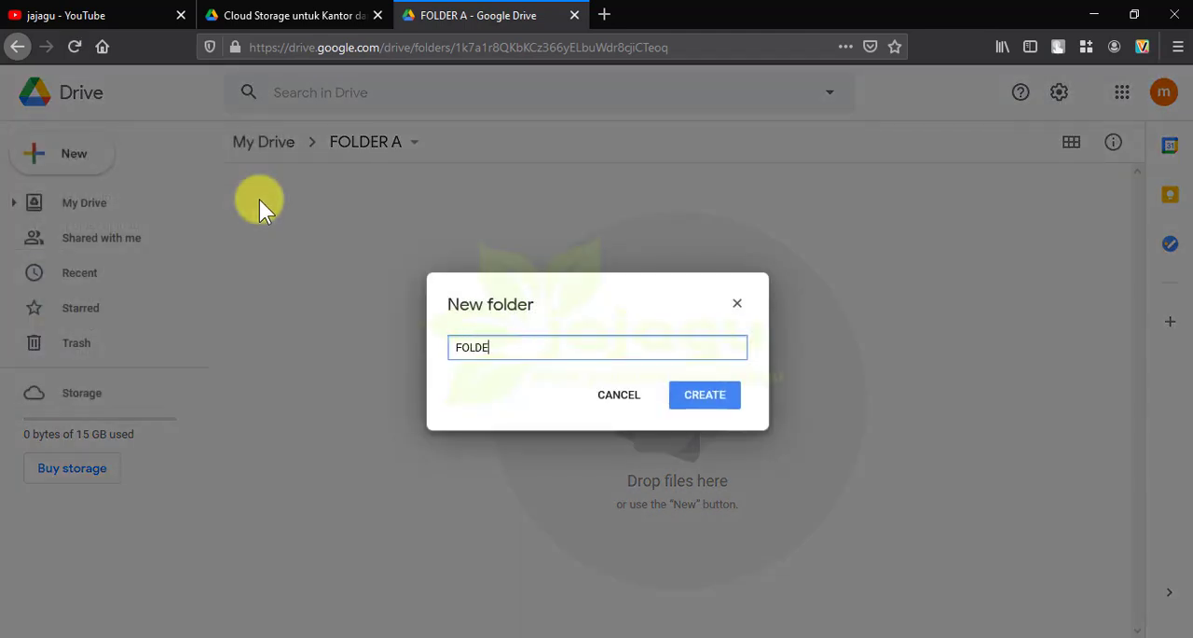
pyautogui.write('R C')
pyautogui.click(706, 399)
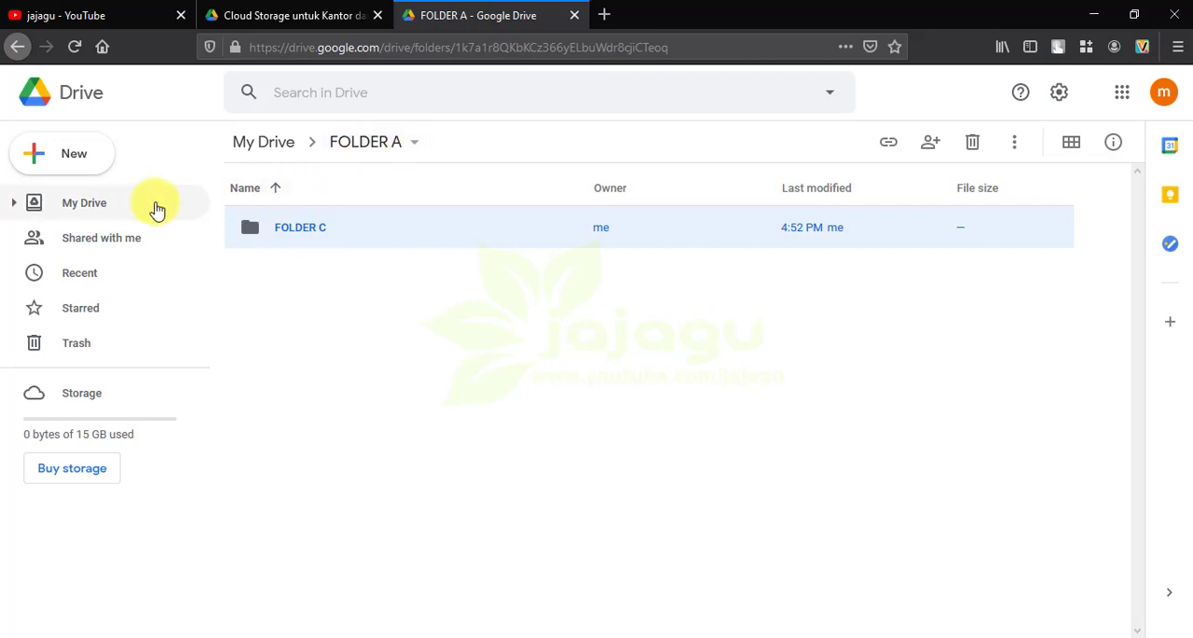
# Expand My Drive and FOLDER A in the folder tree, and return to the My Drive file list
pyautogui.click(13, 206)
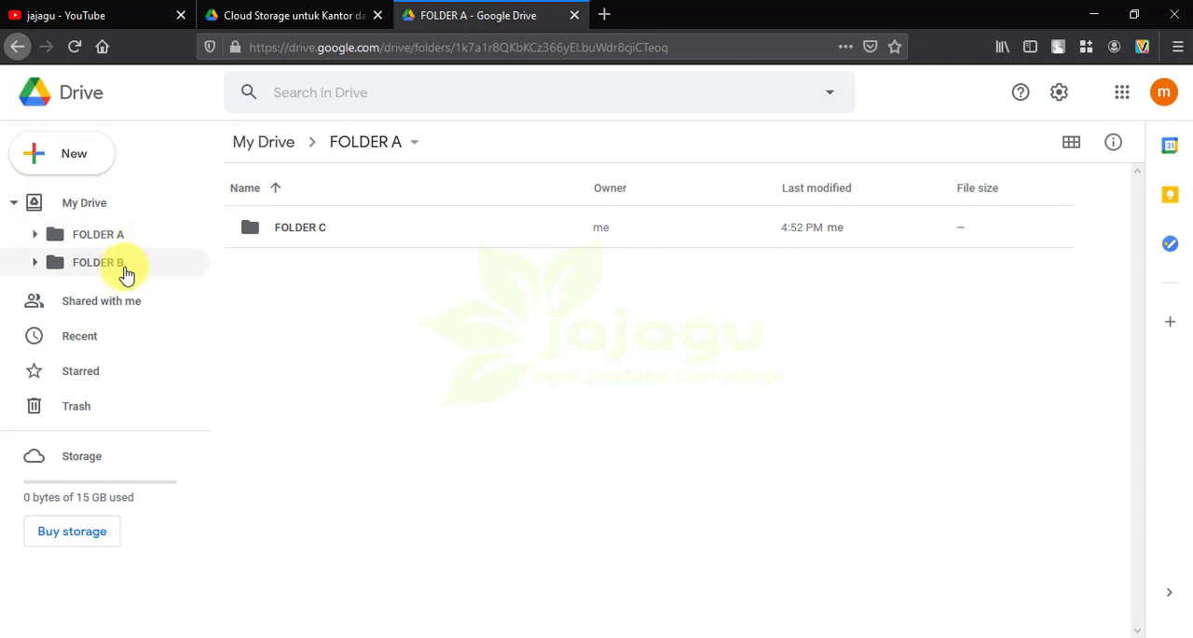
pyautogui.click(34, 234)
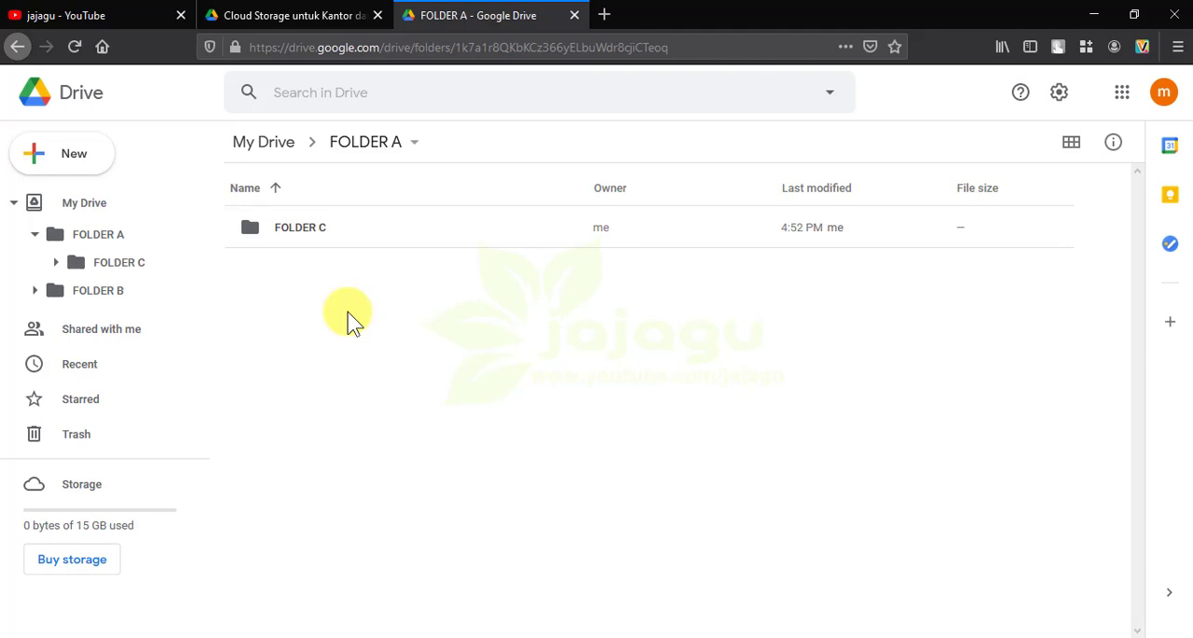
pyautogui.click(100, 214)
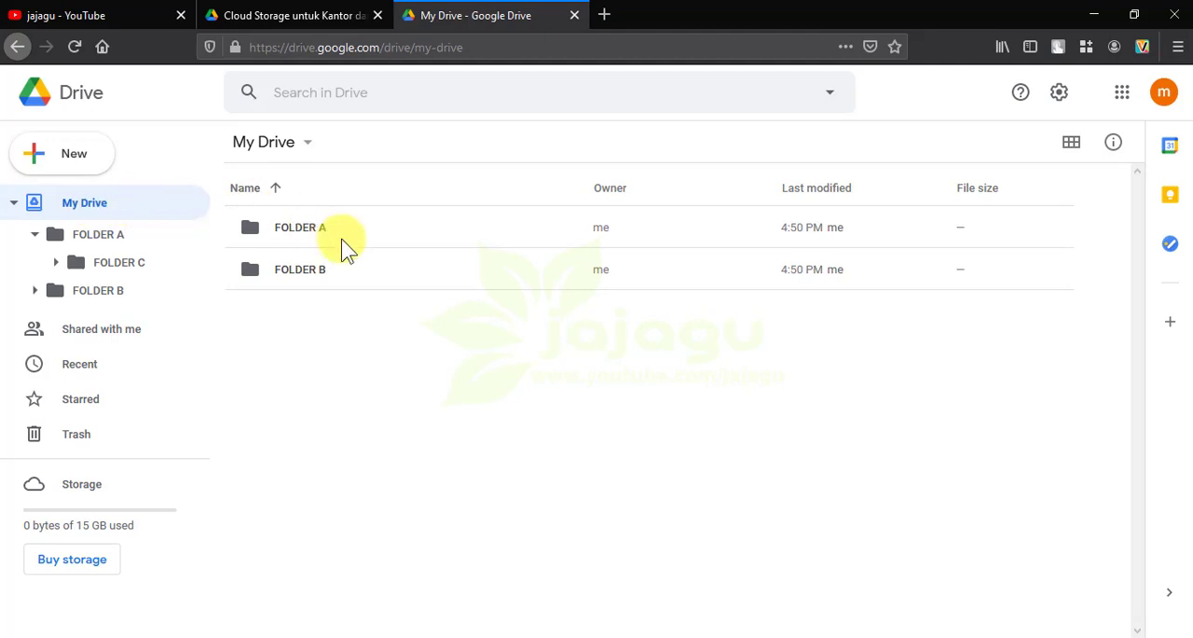
# Rename FOLDER B in My Drive as FOLDER Z and clear the selection
pyautogui.click(256, 271)
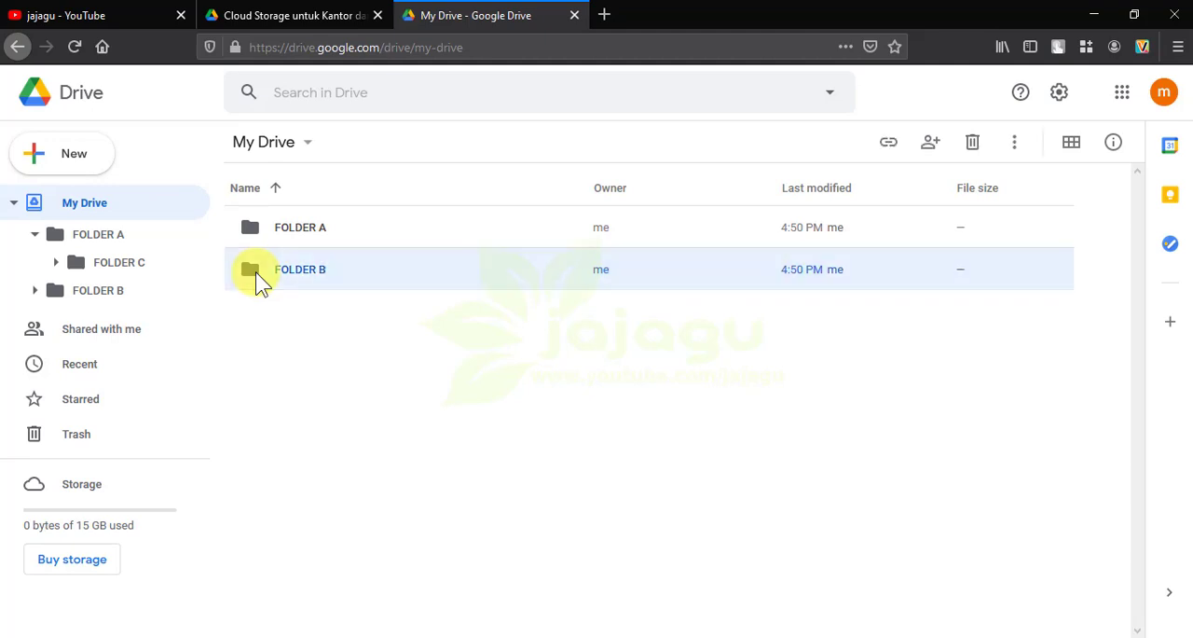
pyautogui.rightClick(255, 272)
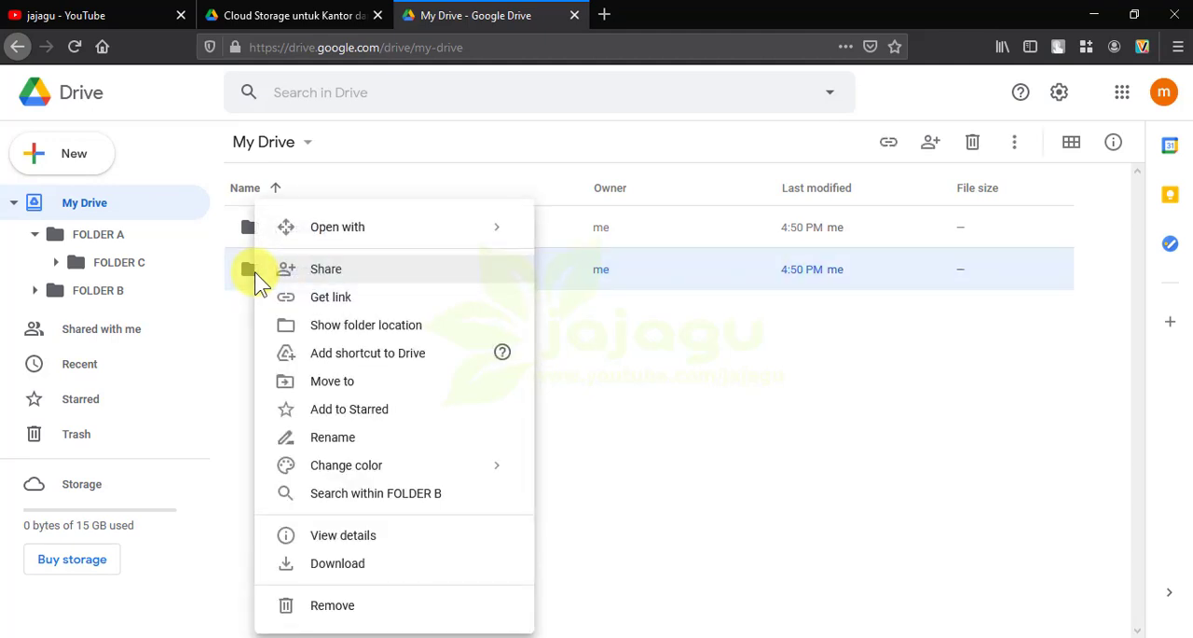
pyautogui.click(366, 442)
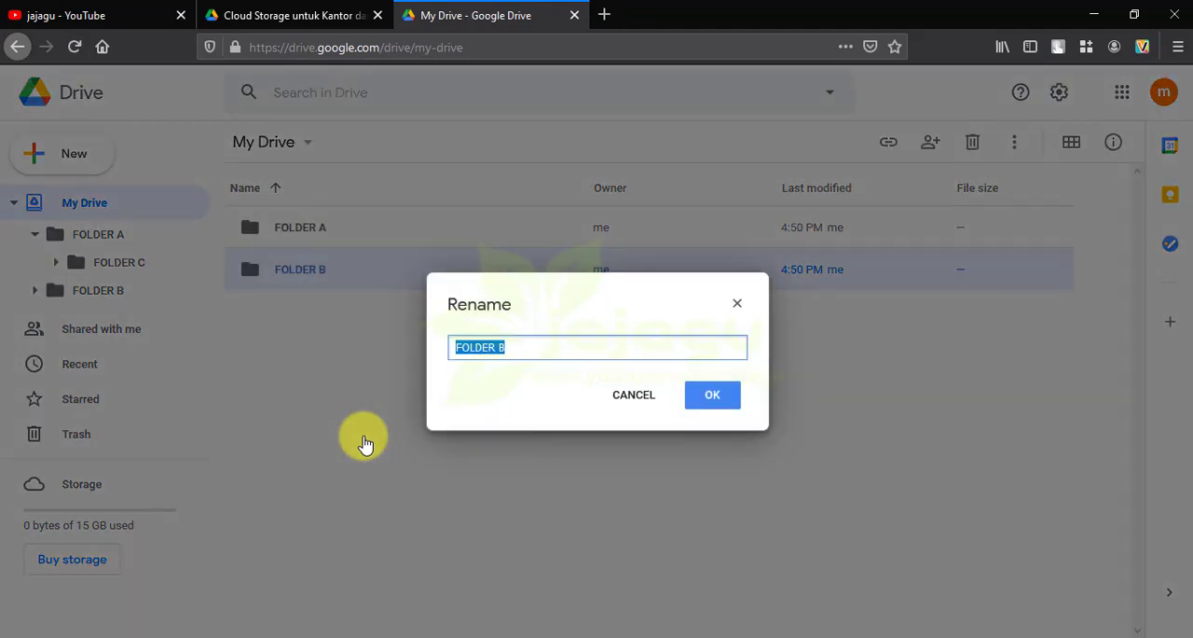
pyautogui.press('End')
pyautogui.press('BackSpace')
pyautogui.write('Z')
pyautogui.click(714, 396)
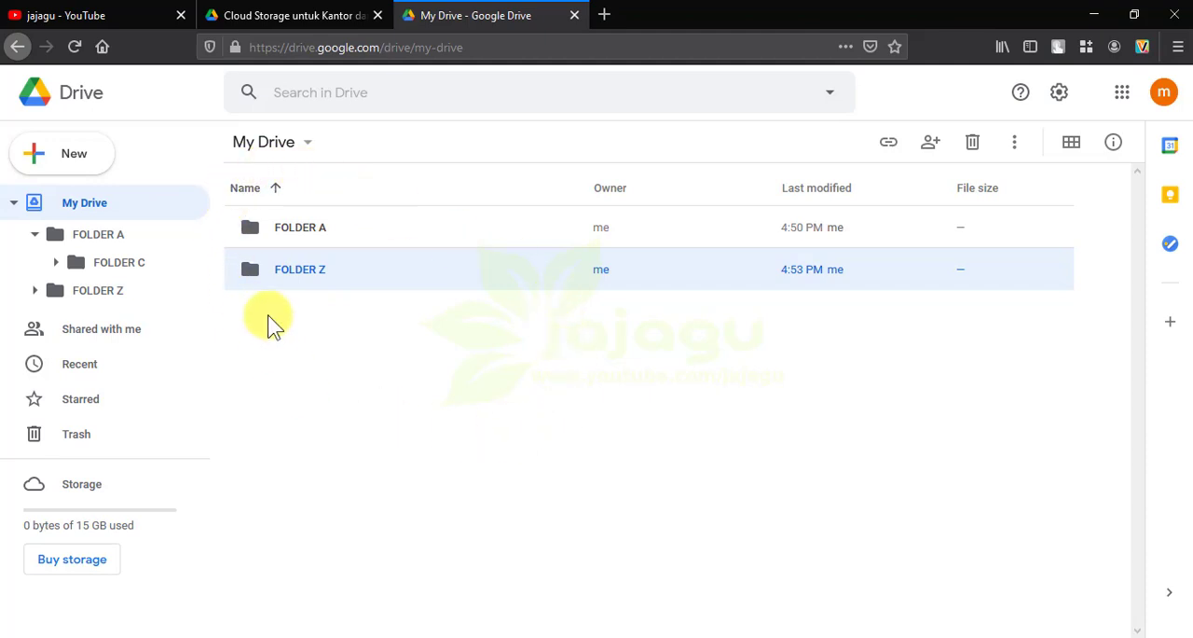
pyautogui.click(371, 368)
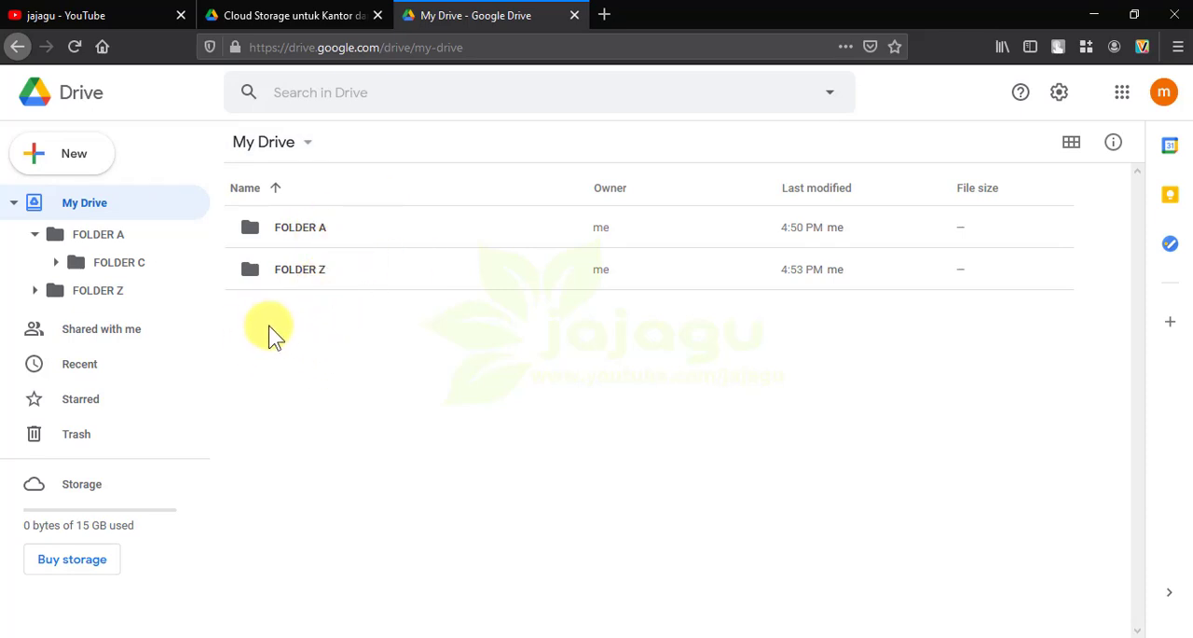
# Upload the image file g864.png from the Desktop to My Drive and dismiss the upload notice
pyautogui.click(79, 157)
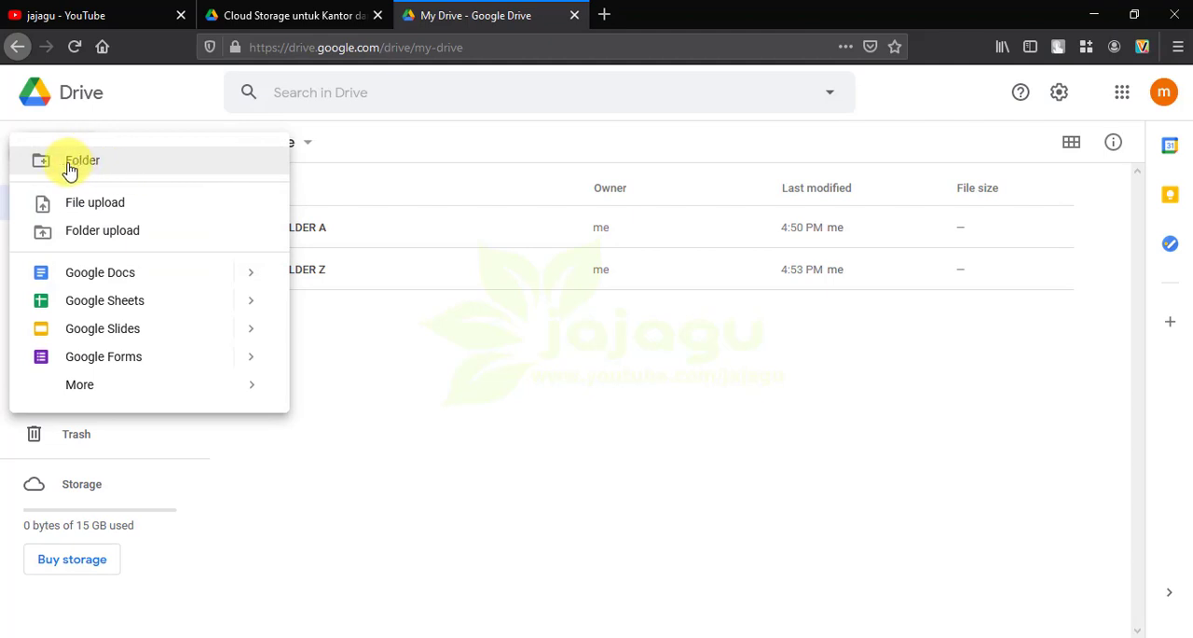
pyautogui.click(413, 354)
pyautogui.click(79, 164)
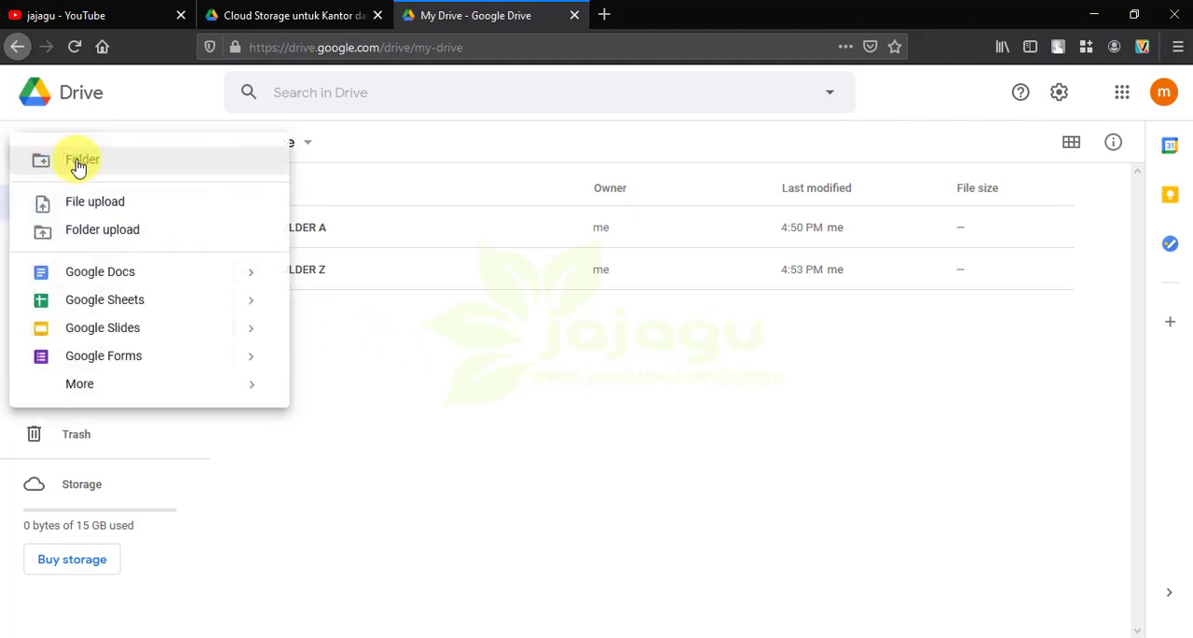
pyautogui.click(121, 211)
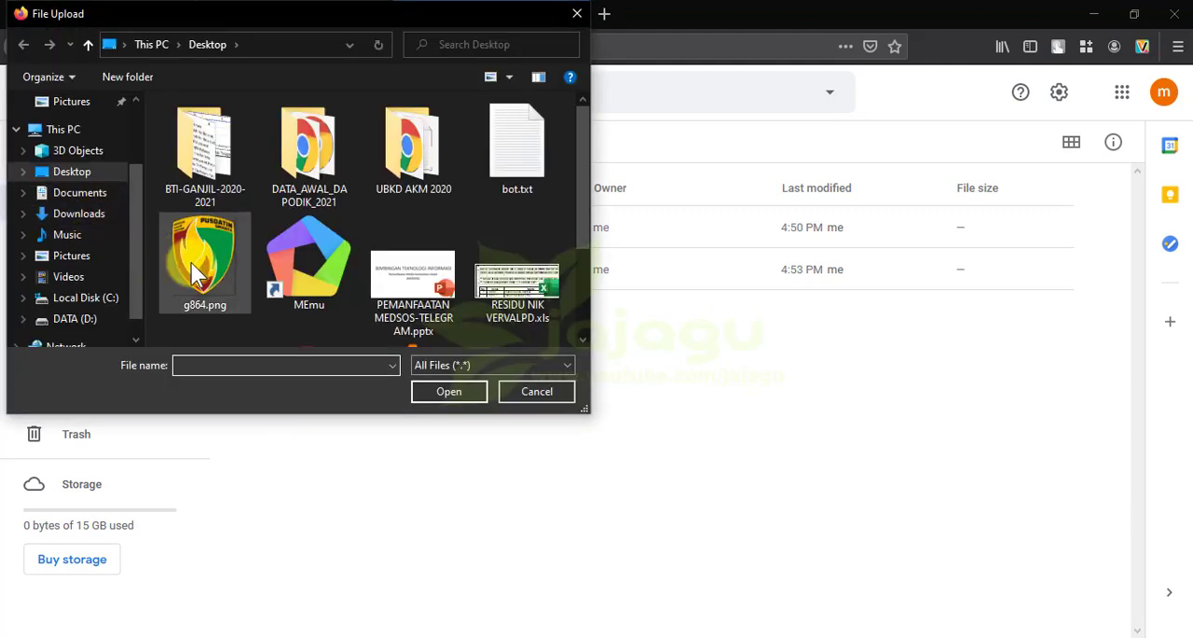
pyautogui.click(206, 278)
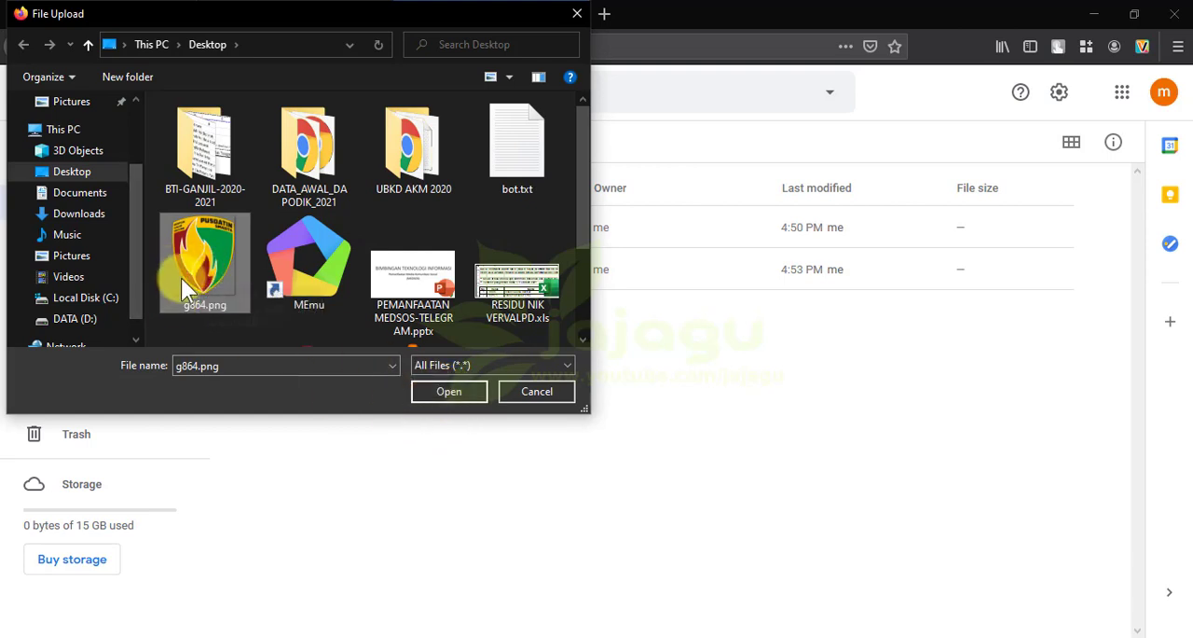
pyautogui.click(440, 399)
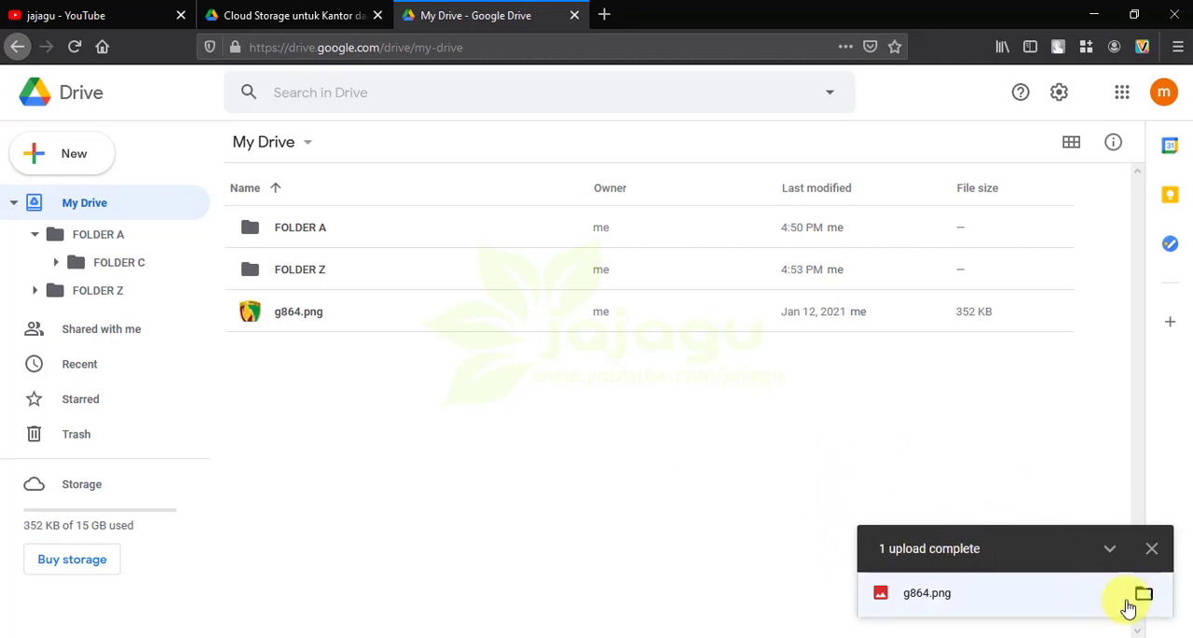
pyautogui.click(1152, 549)
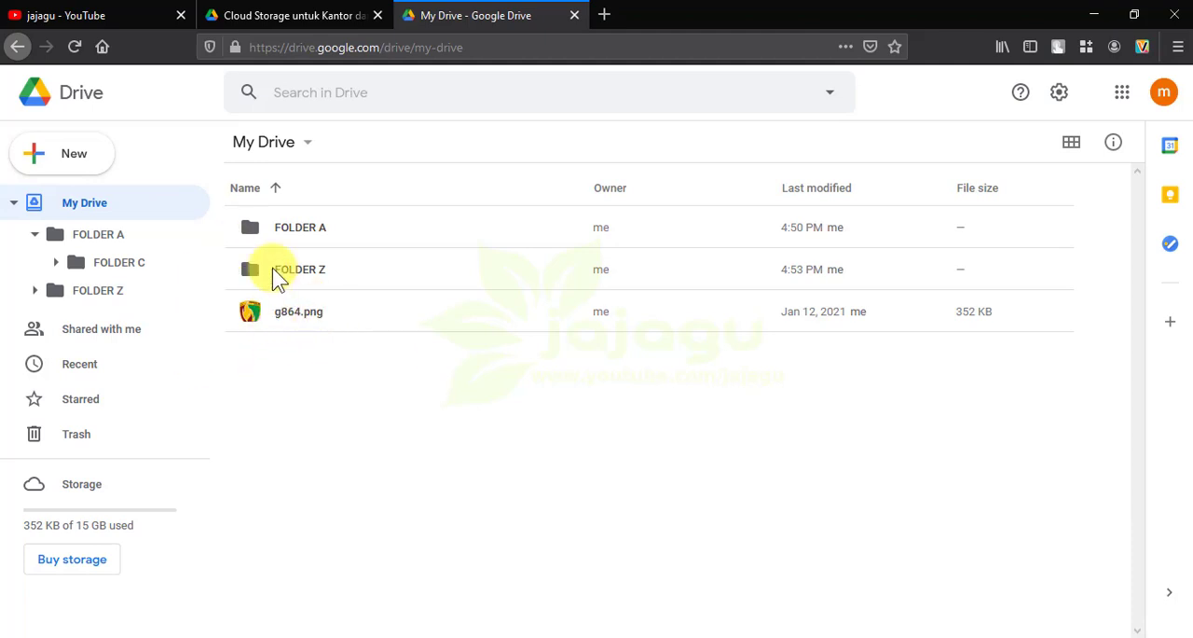
# Rename the uploaded image g864.png as INI FILE GAMBAR.png
pyautogui.click(258, 322)
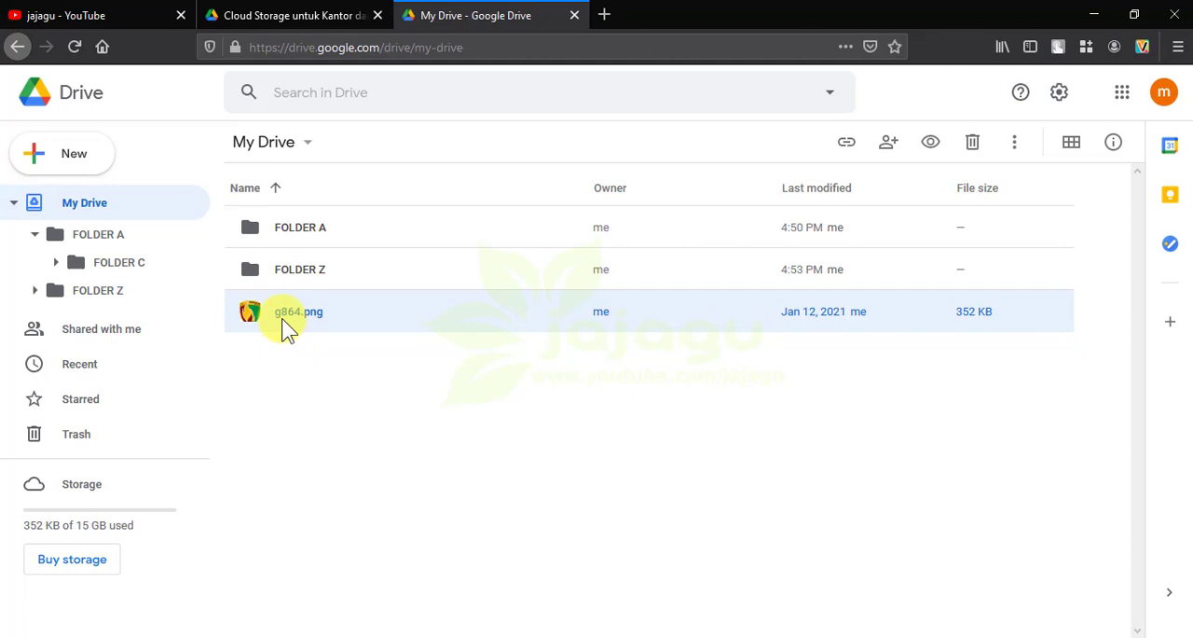
pyautogui.click(283, 354)
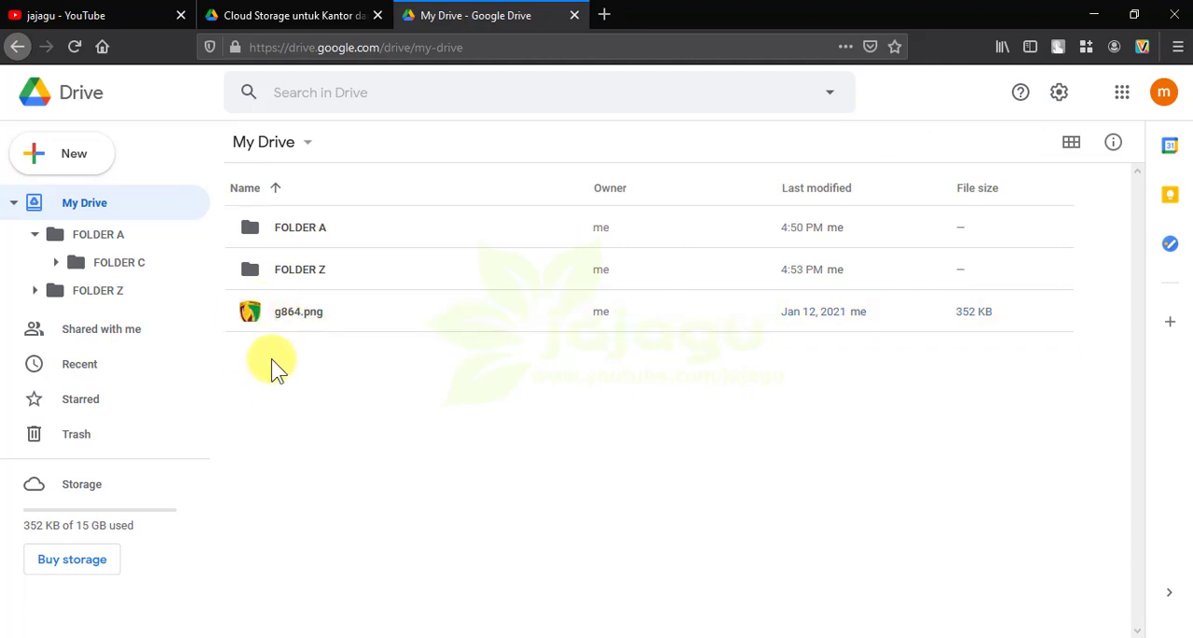
pyautogui.click(253, 315)
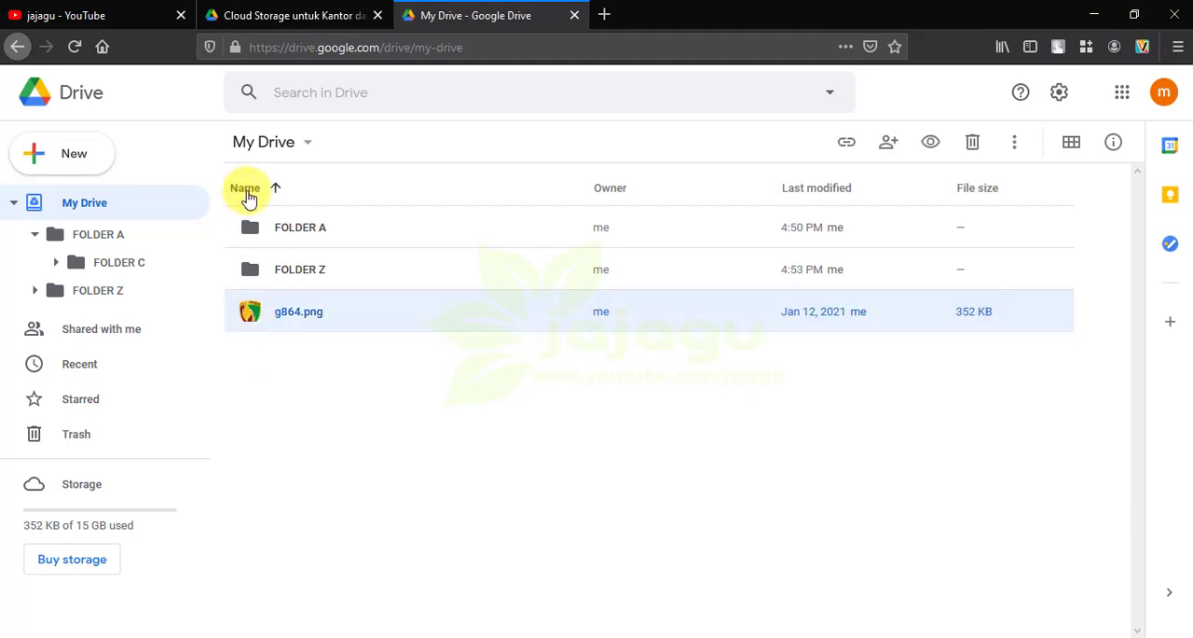
pyautogui.rightClick(252, 309)
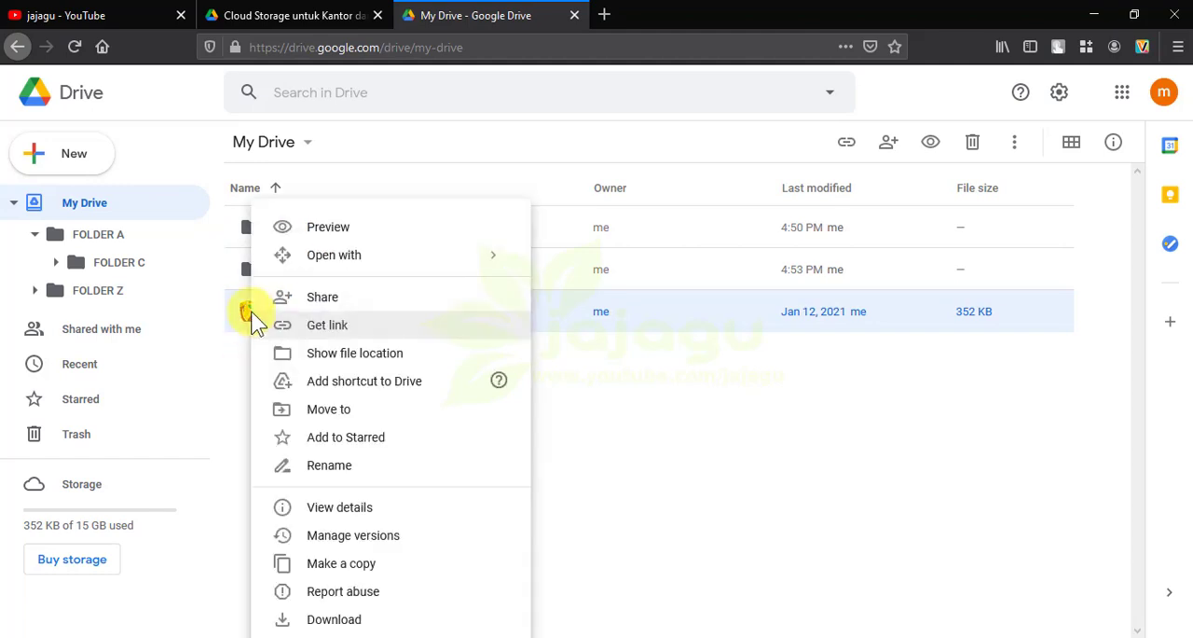
pyautogui.click(343, 467)
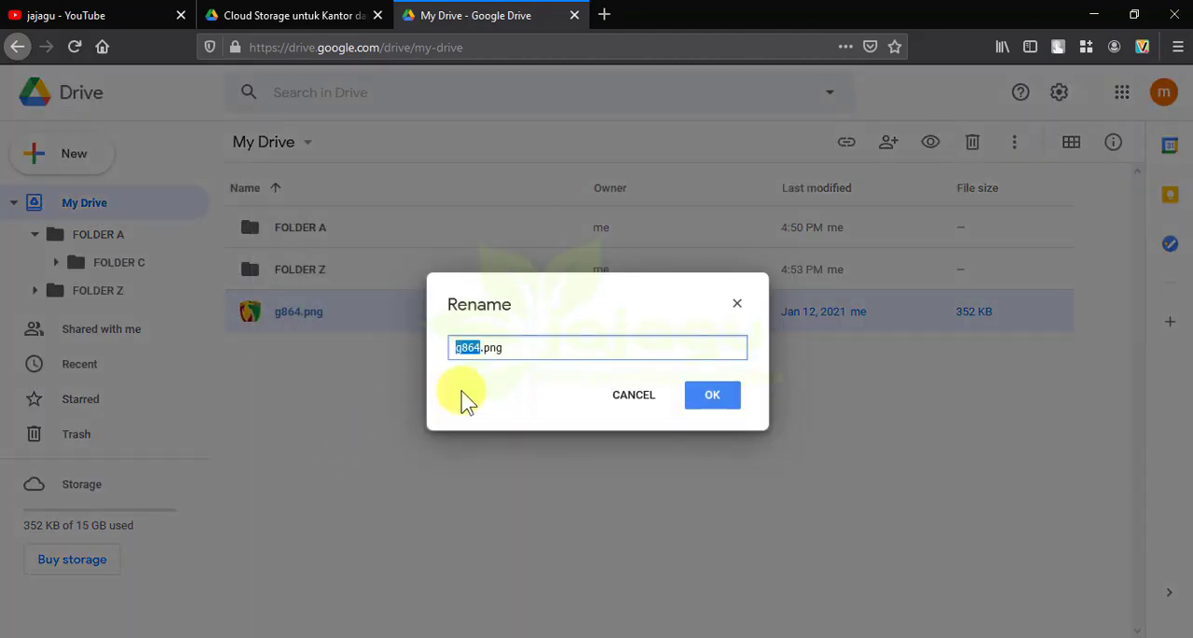
pyautogui.write('INI F')
pyautogui.write('ILE GAMBAR')
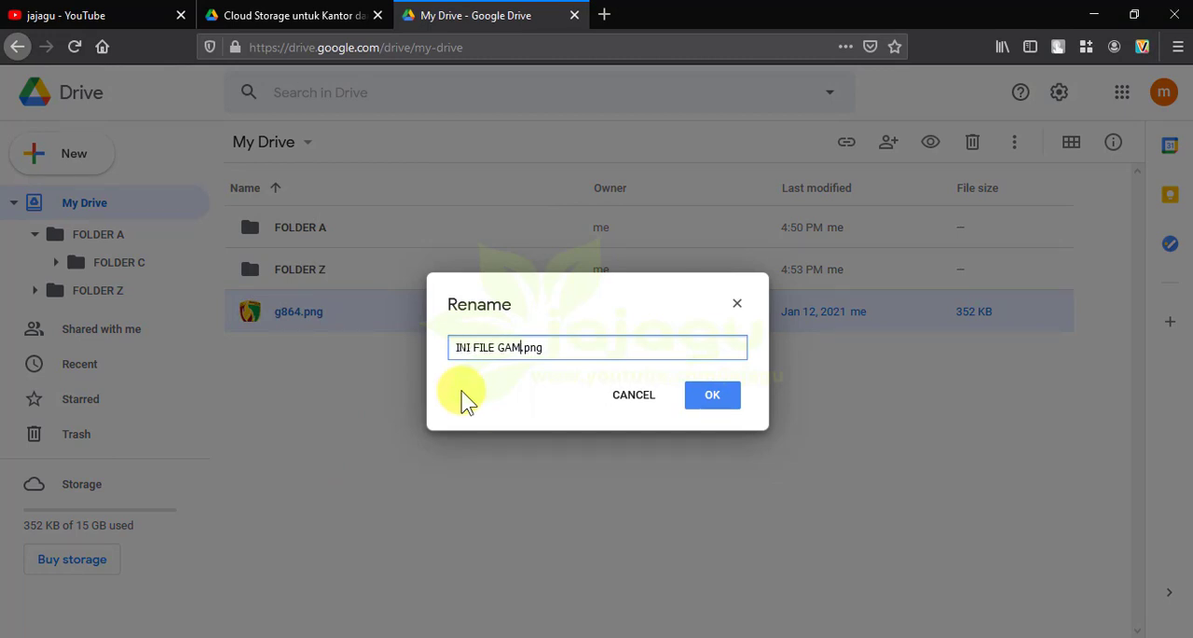
pyautogui.click(701, 400)
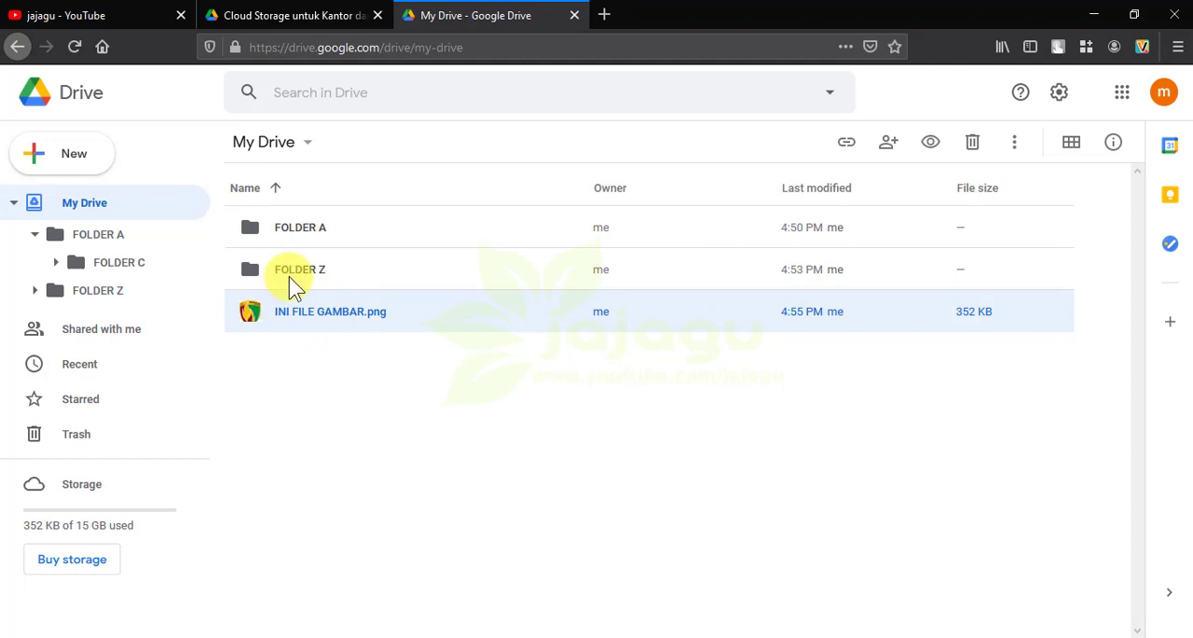
# Move INI FILE GAMBAR.png from My Drive into FOLDER Z and dismiss the notification
pyautogui.rightClick(250, 312)
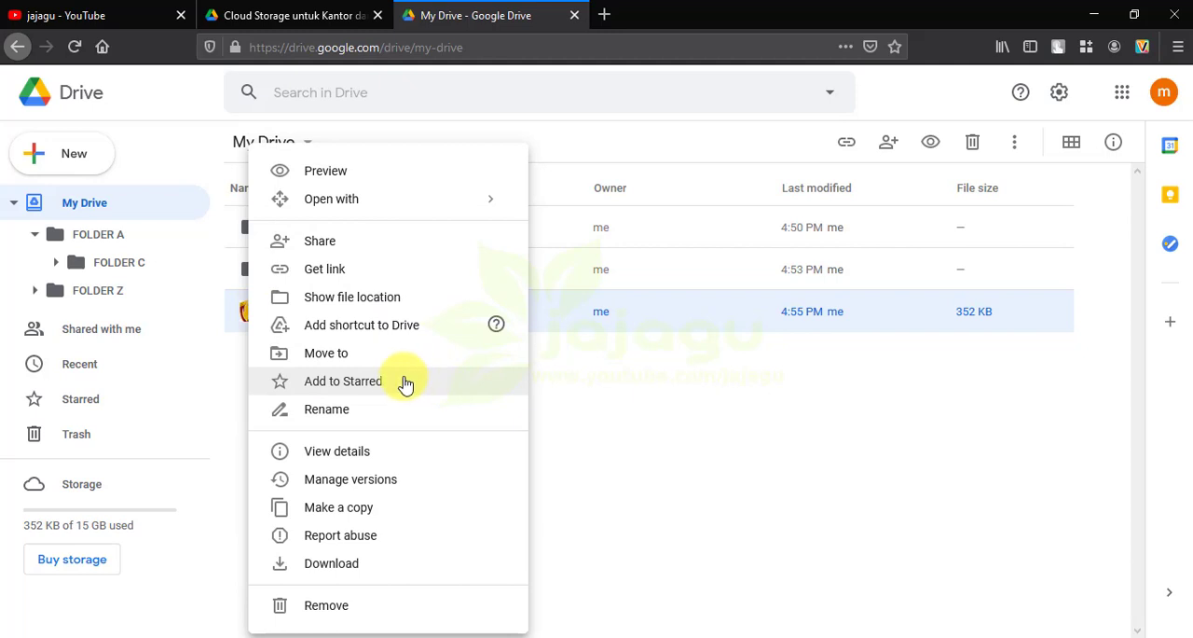
pyautogui.click(355, 362)
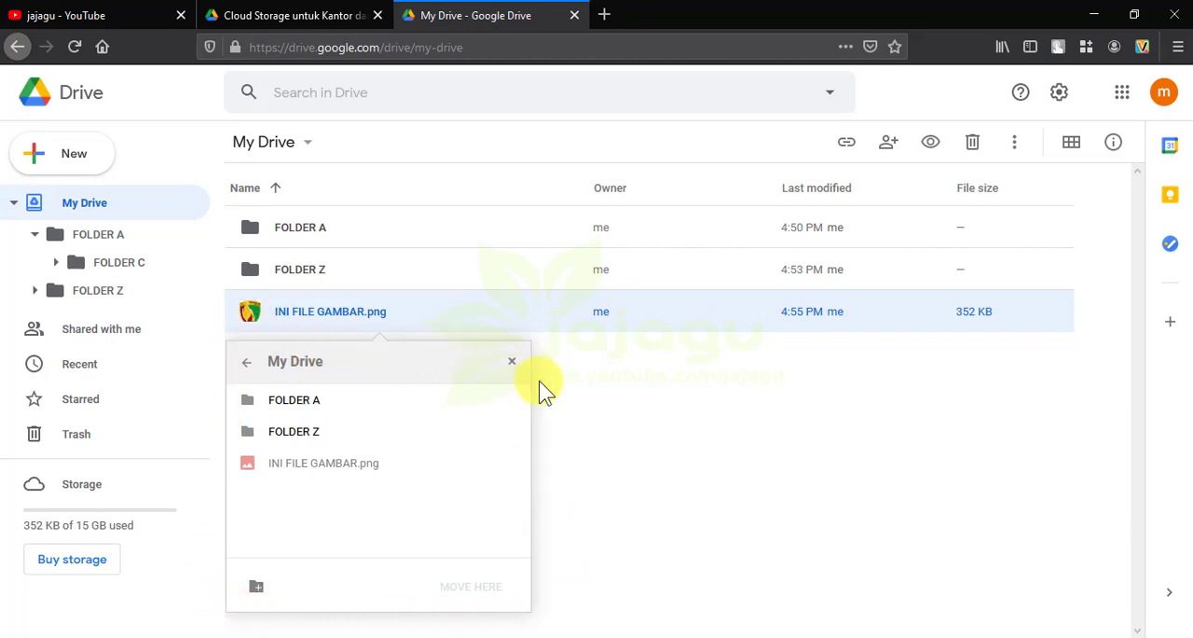
pyautogui.click(294, 434)
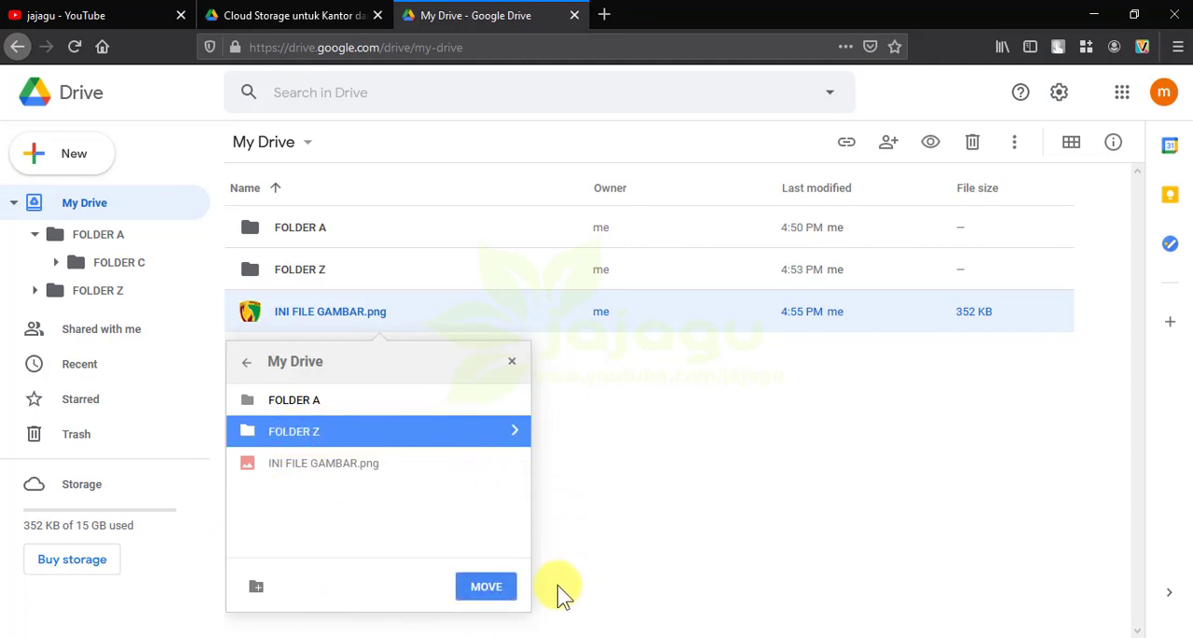
pyautogui.click(486, 589)
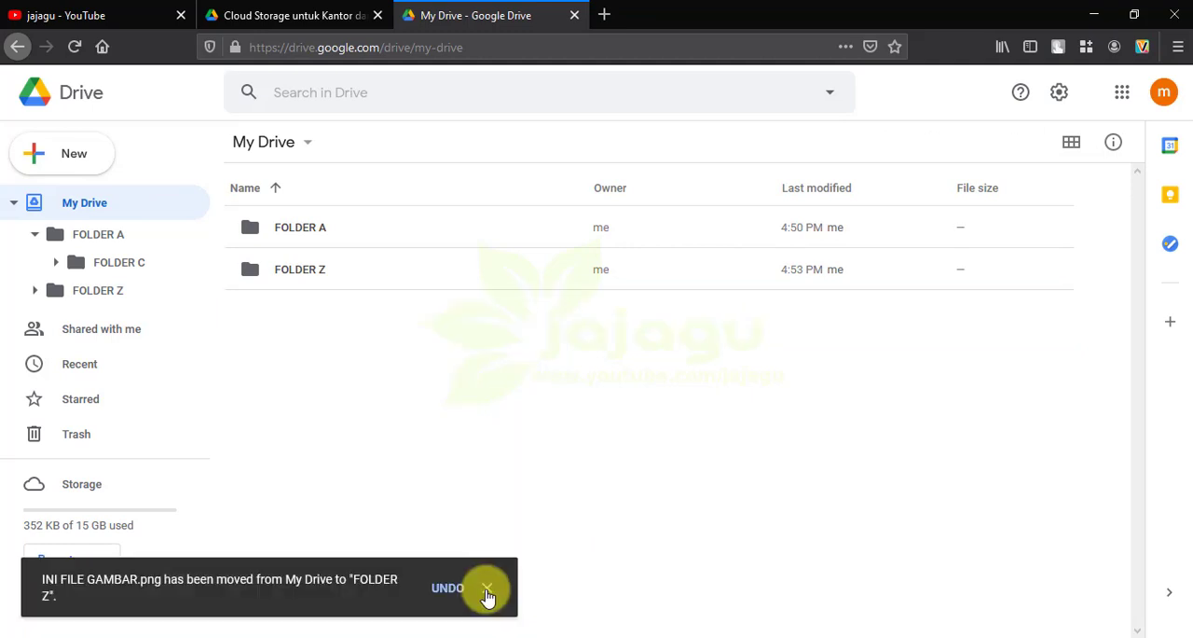
pyautogui.click(487, 589)
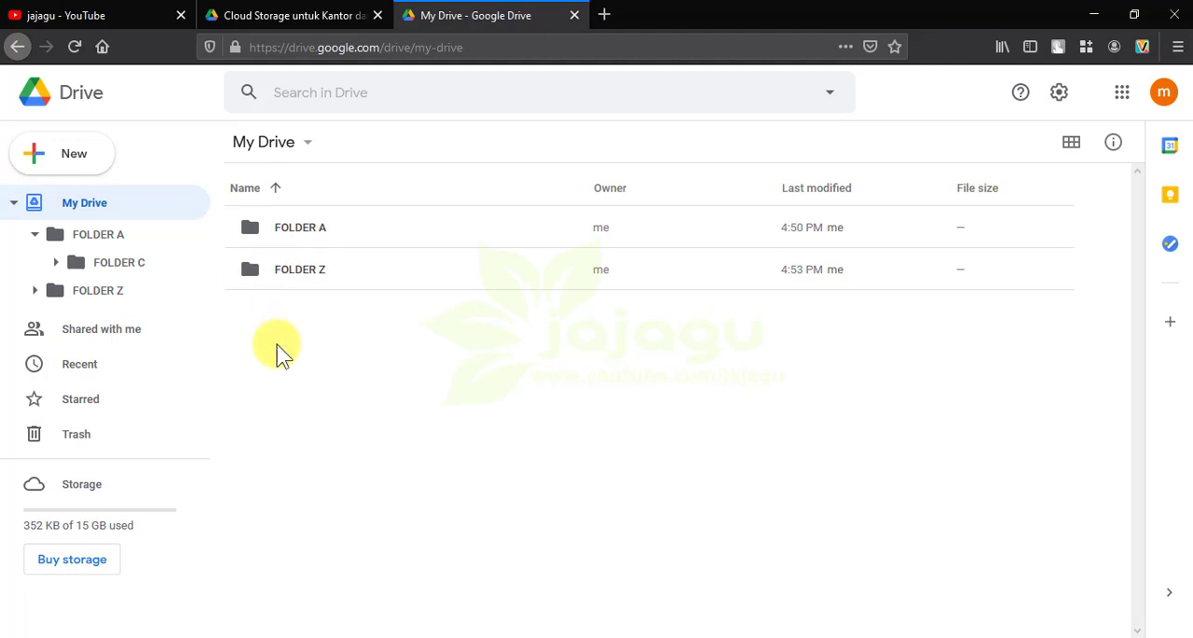
# Make a copy of INI FILE GAMBAR.png inside FOLDER Z and clear the selection
pyautogui.doubleClick(252, 270)
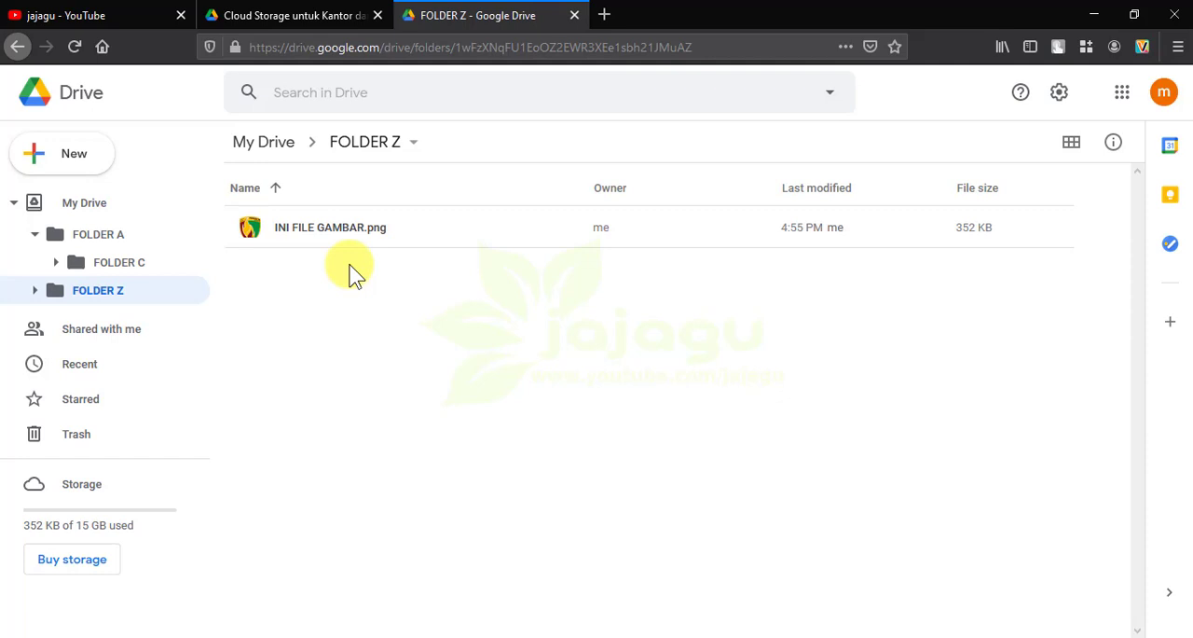
pyautogui.click(256, 231)
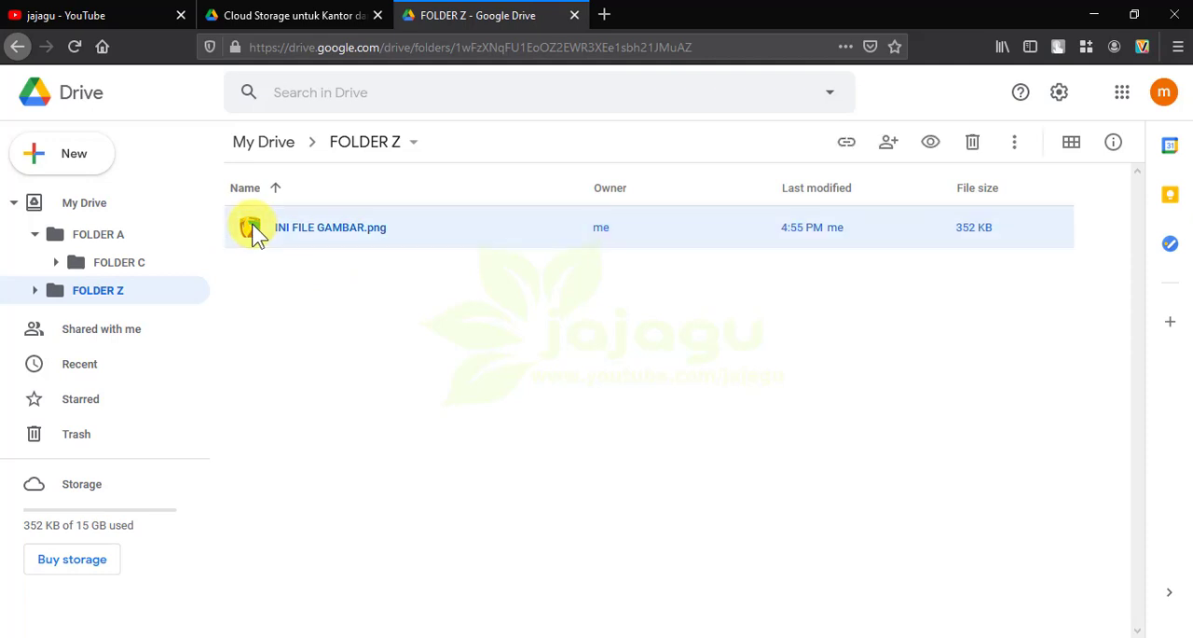
pyautogui.rightClick(256, 233)
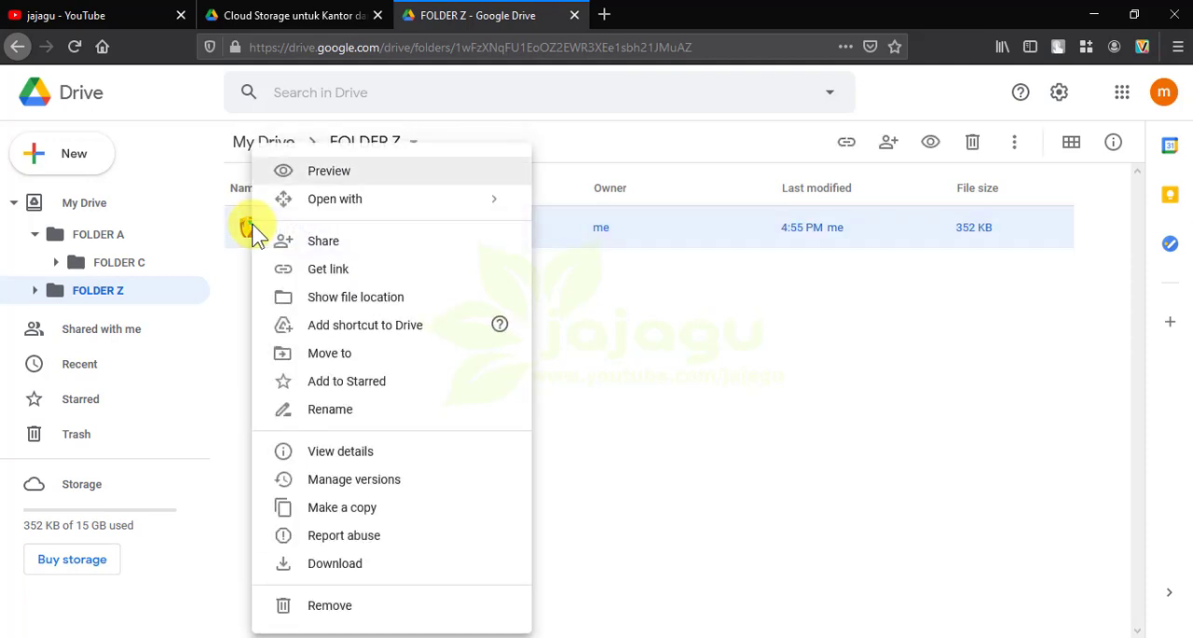
pyautogui.click(363, 519)
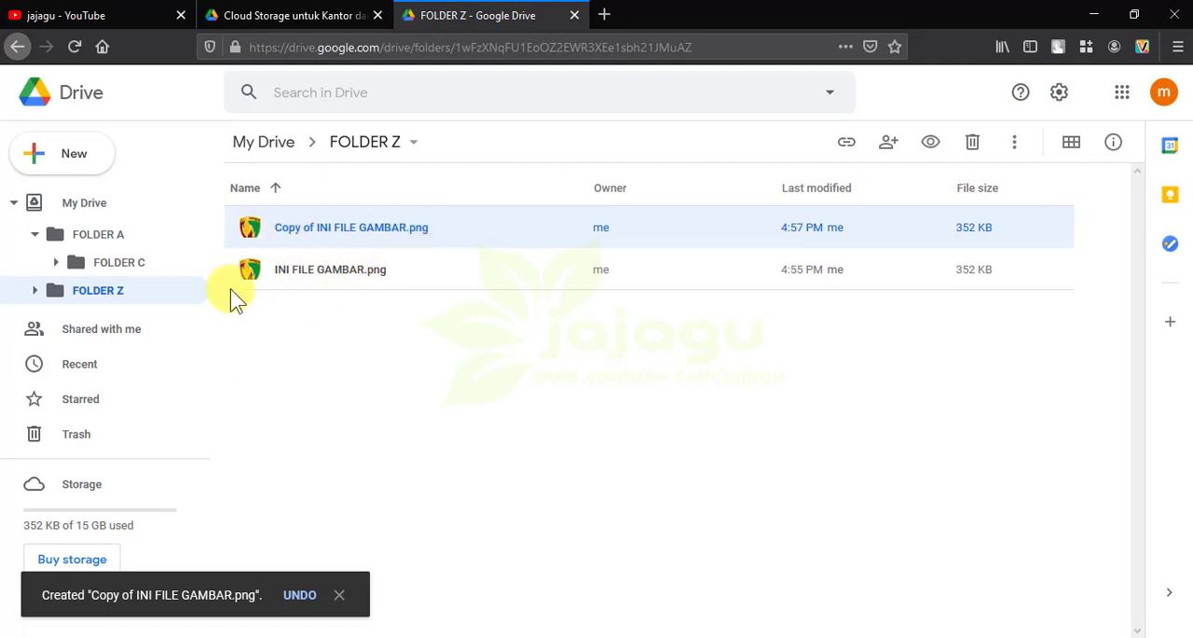
pyautogui.click(290, 336)
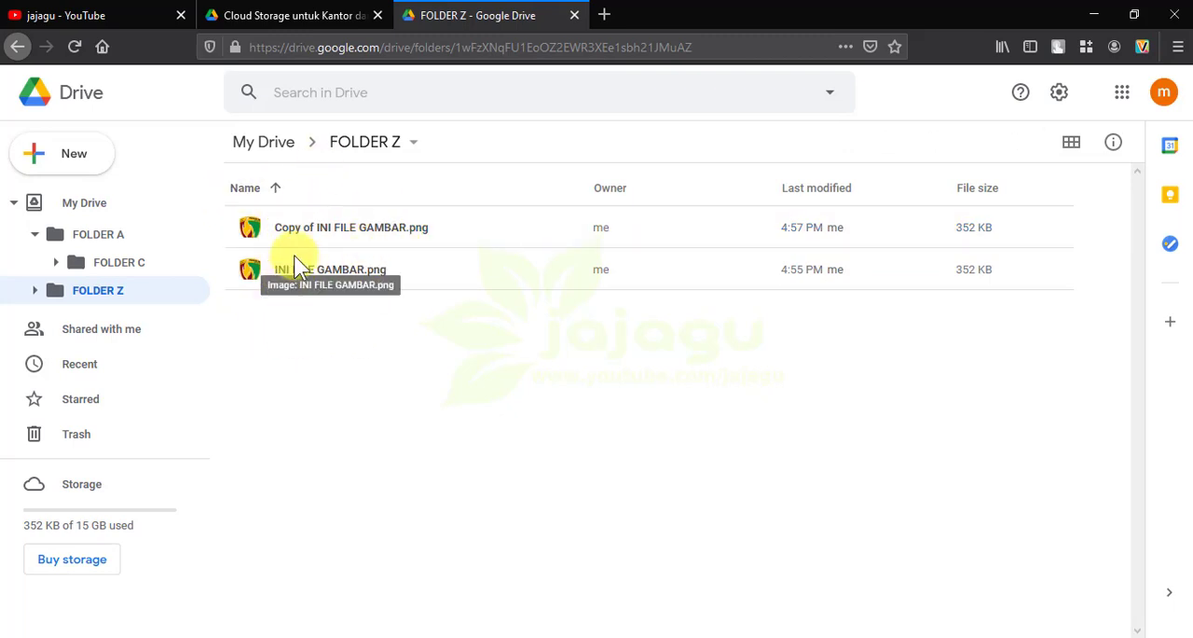
# Move Copy of INI FILE GAMBAR.png from FOLDER Z to FOLDER A in My Drive
pyautogui.click(252, 227)
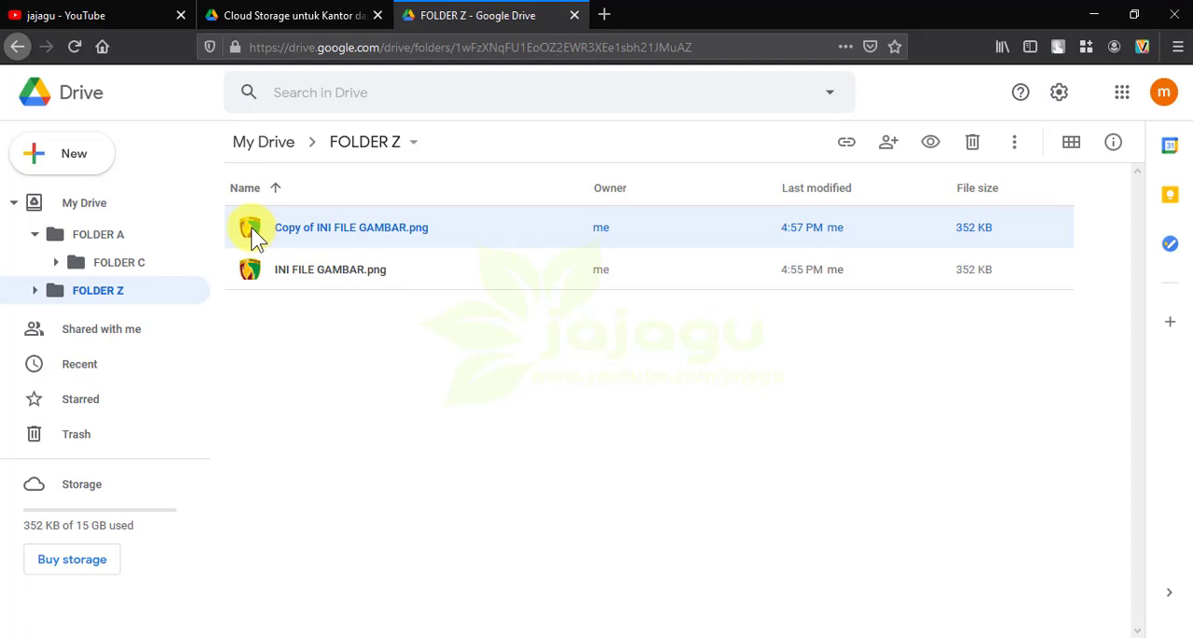
pyautogui.rightClick(252, 227)
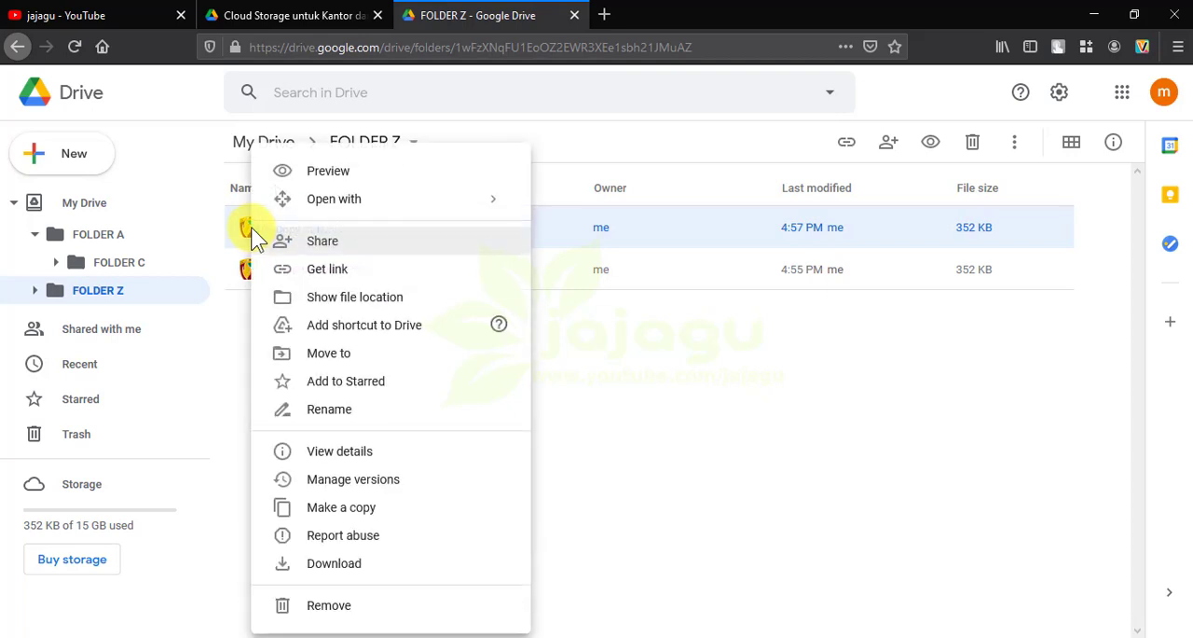
pyautogui.click(319, 354)
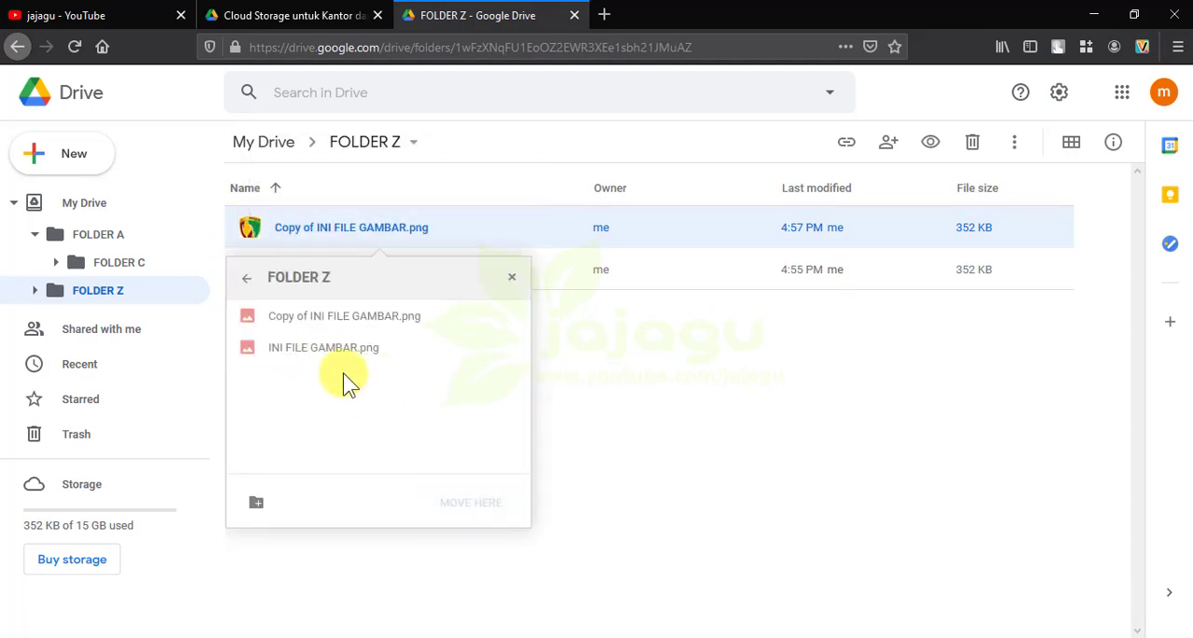
pyautogui.click(250, 285)
pyautogui.click(308, 319)
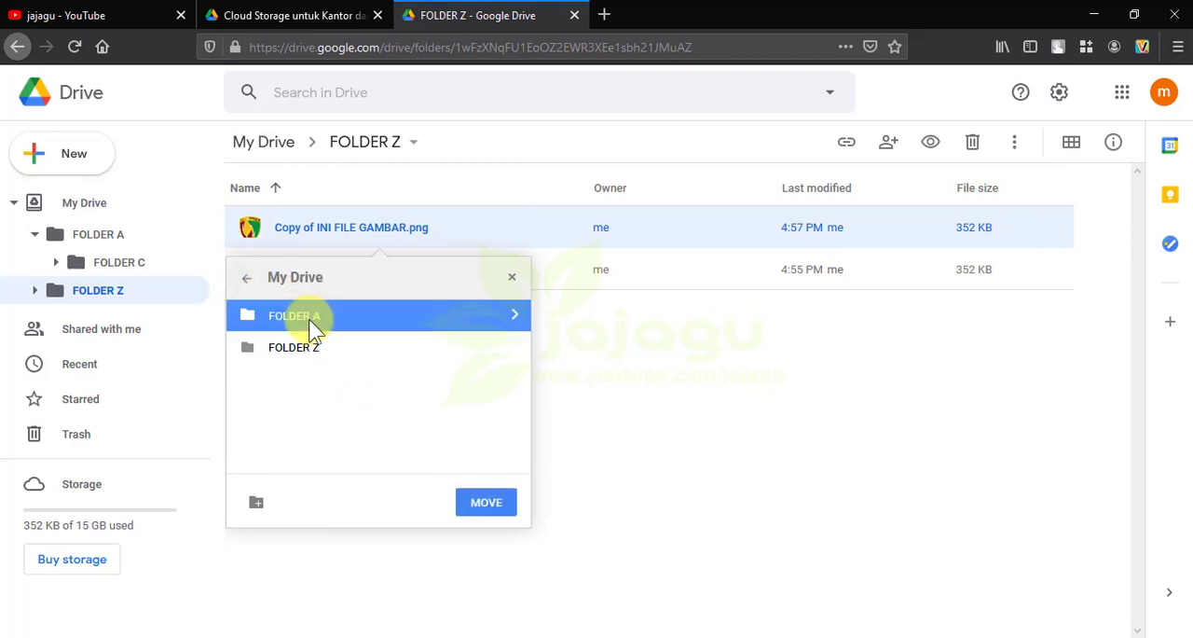
pyautogui.click(482, 506)
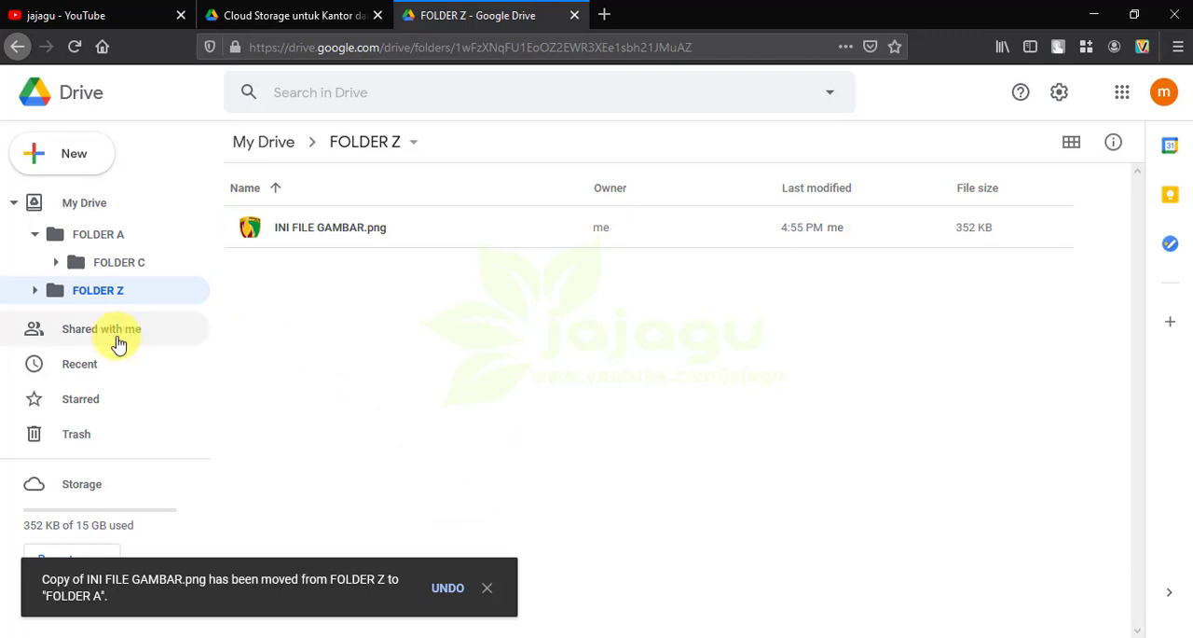
# Open FOLDER A and rename Copy of INI FILE GAMBAR.png as GAMBAR LOGO.png
pyautogui.click(105, 235)
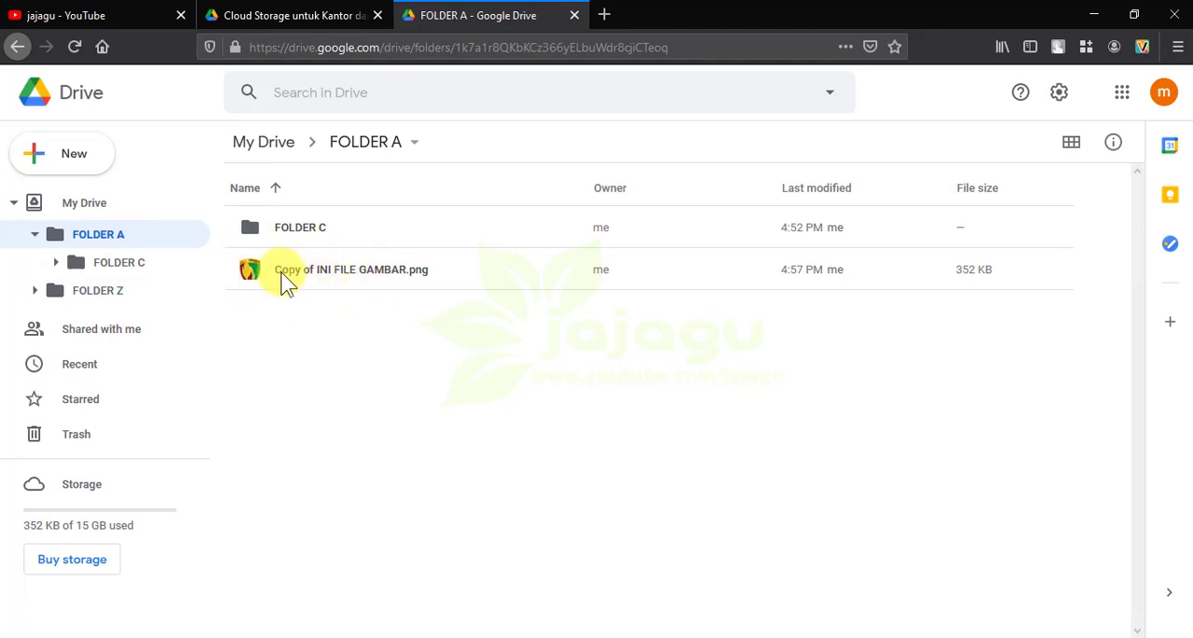
pyautogui.moveTo(286, 276); pyautogui.dragTo(284, 278)
pyautogui.click(261, 278)
pyautogui.rightClick(260, 277)
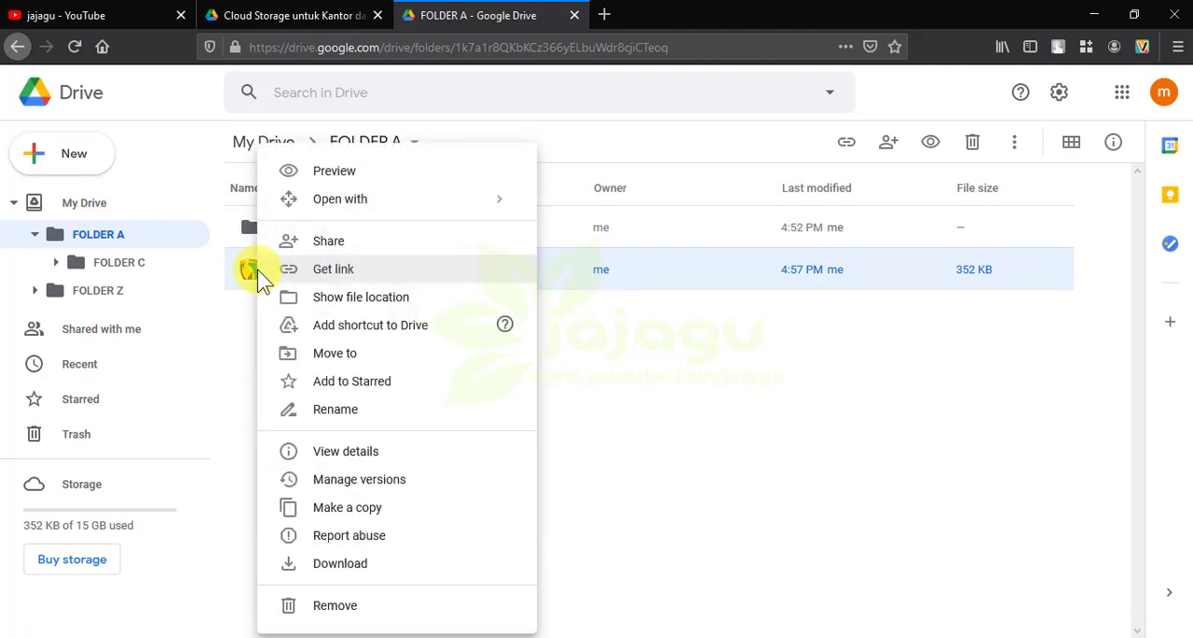
pyautogui.click(361, 418)
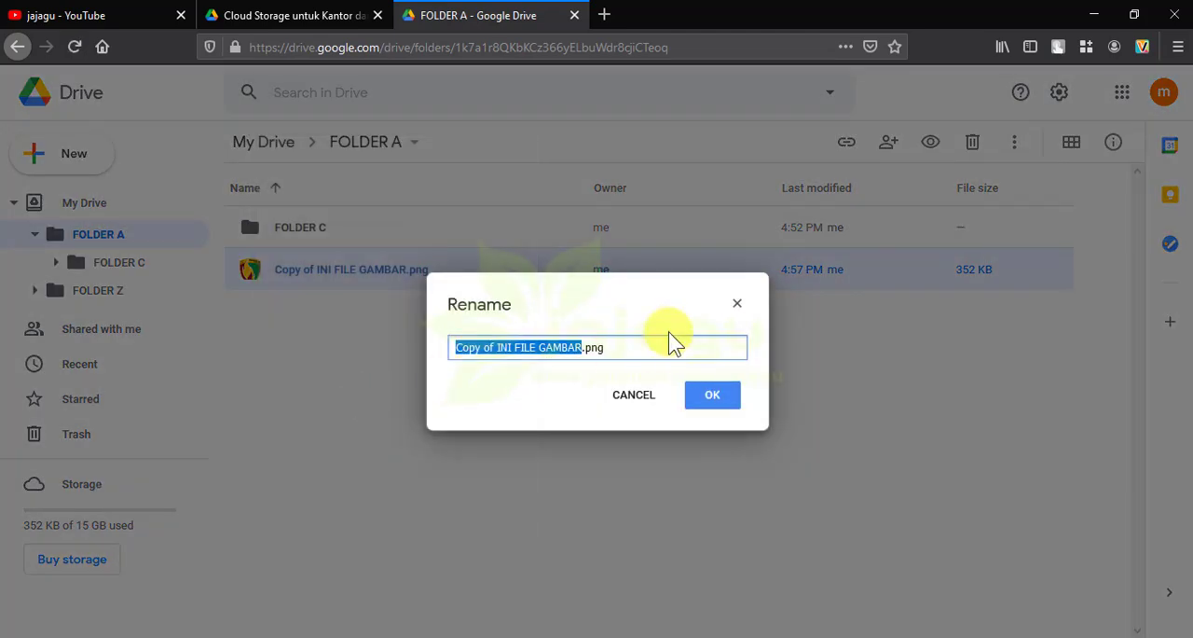
pyautogui.press('BackSpace')
pyautogui.write('GAMBAR ')
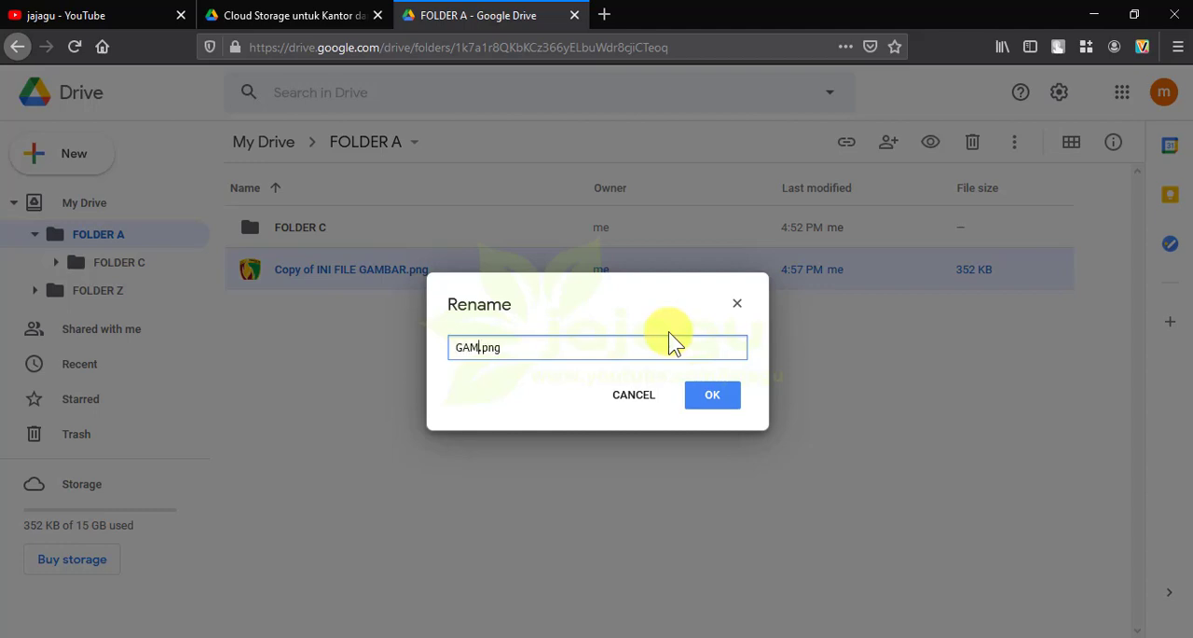
pyautogui.write('LOGO')
pyautogui.click(711, 399)
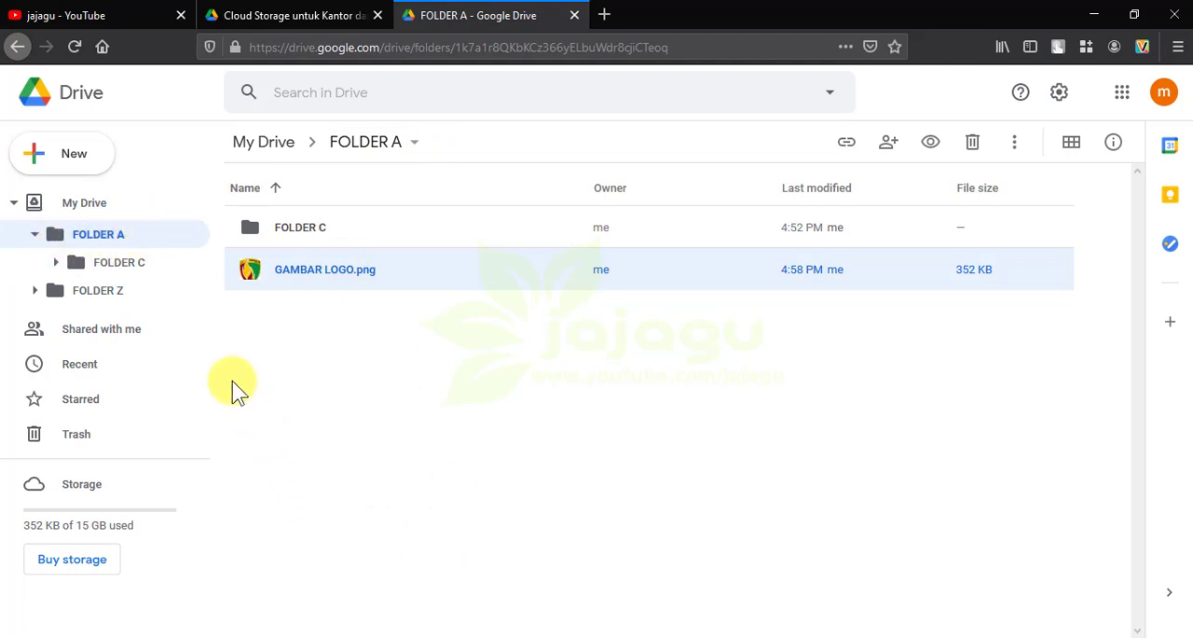
# Remove GAMBAR LOGO.png from FOLDER A and open the trash to check for it
pyautogui.rightClick(255, 277)
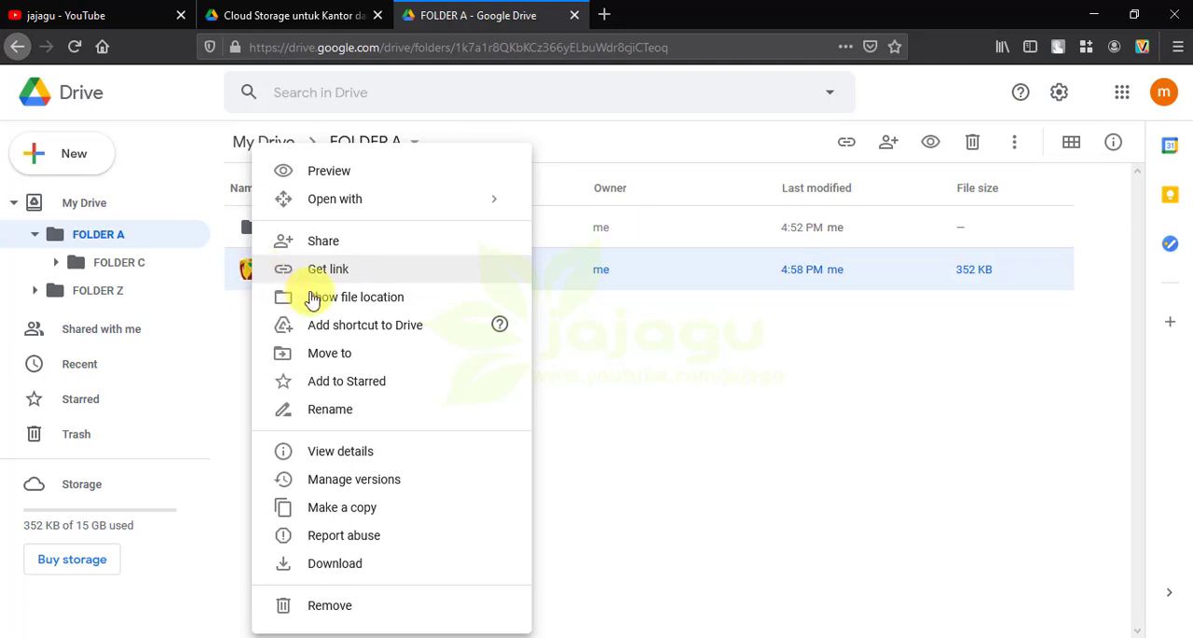
pyautogui.click(328, 616)
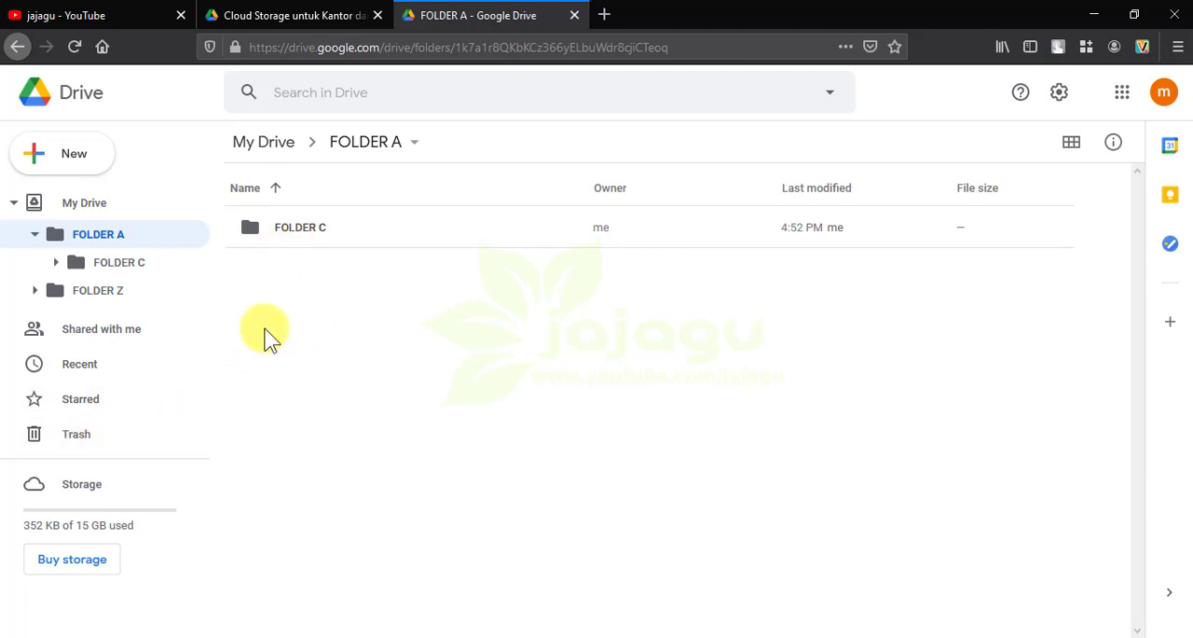
pyautogui.click(64, 438)
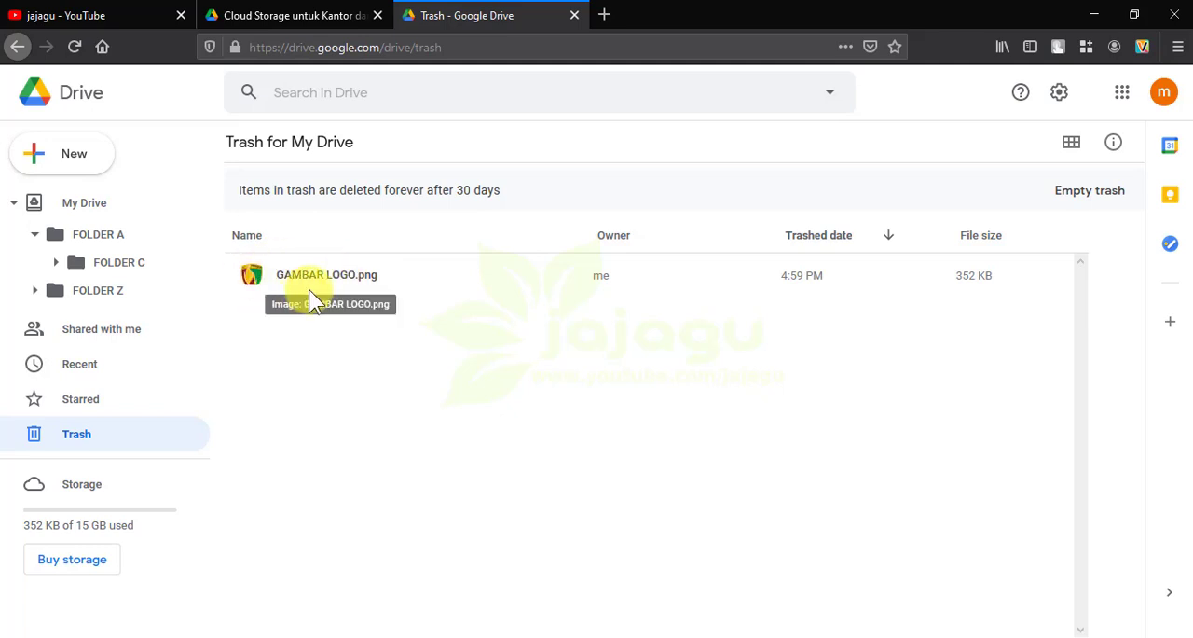
# Check FOLDER A and the storage overview, and restore GAMBAR LOGO.png from the trash
pyautogui.click(94, 240)
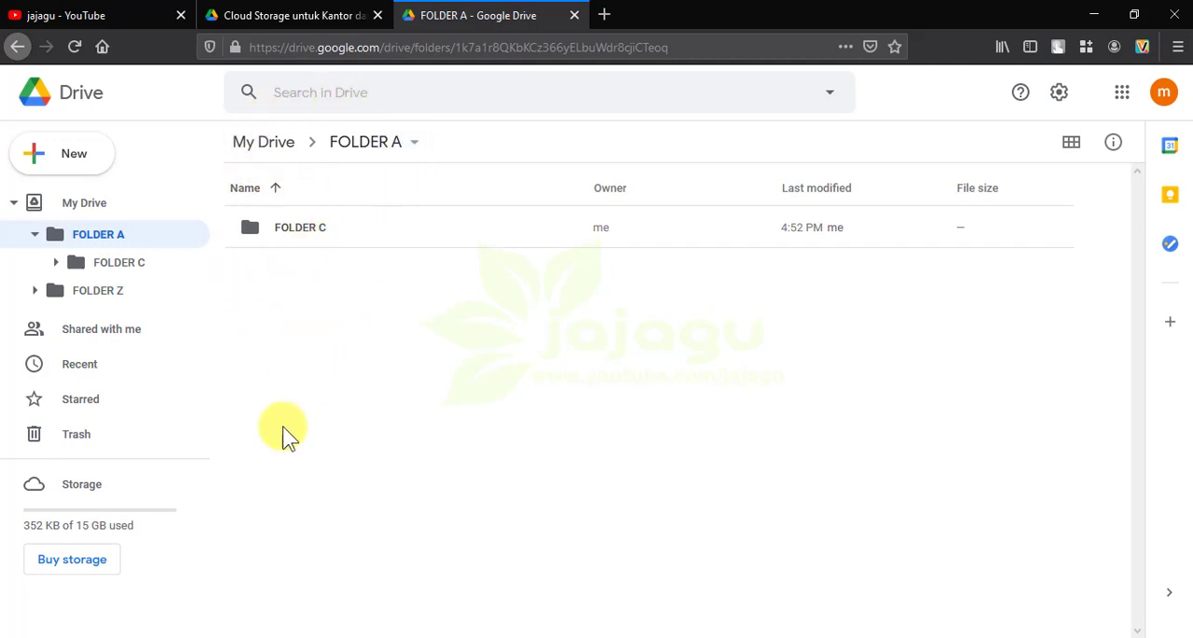
pyautogui.click(91, 490)
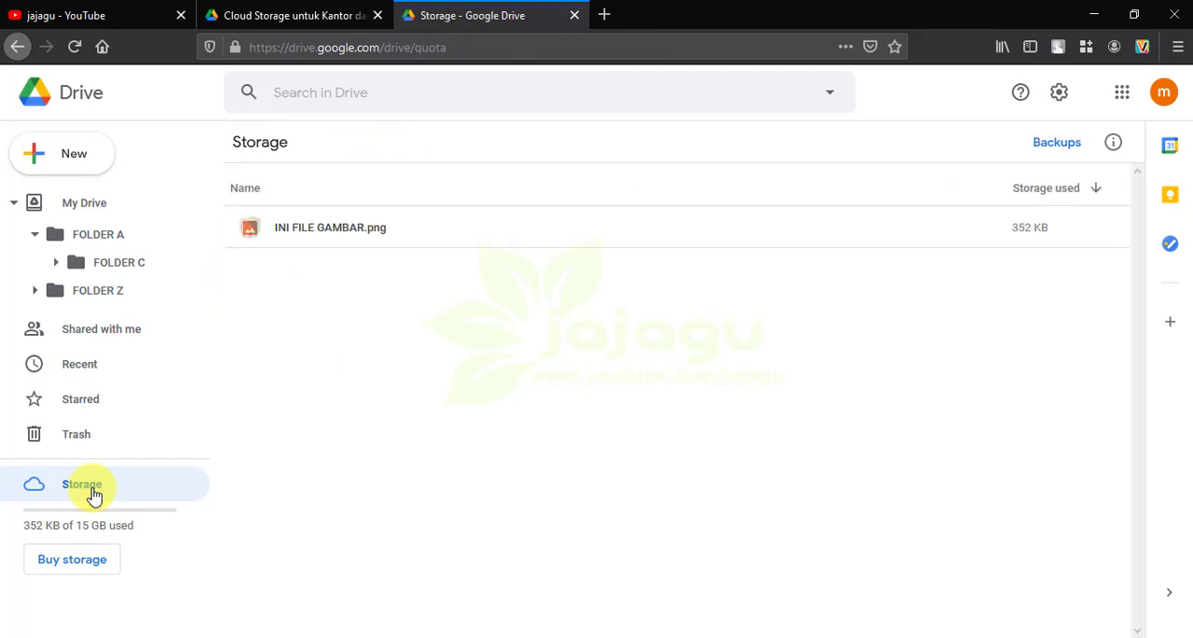
pyautogui.click(75, 435)
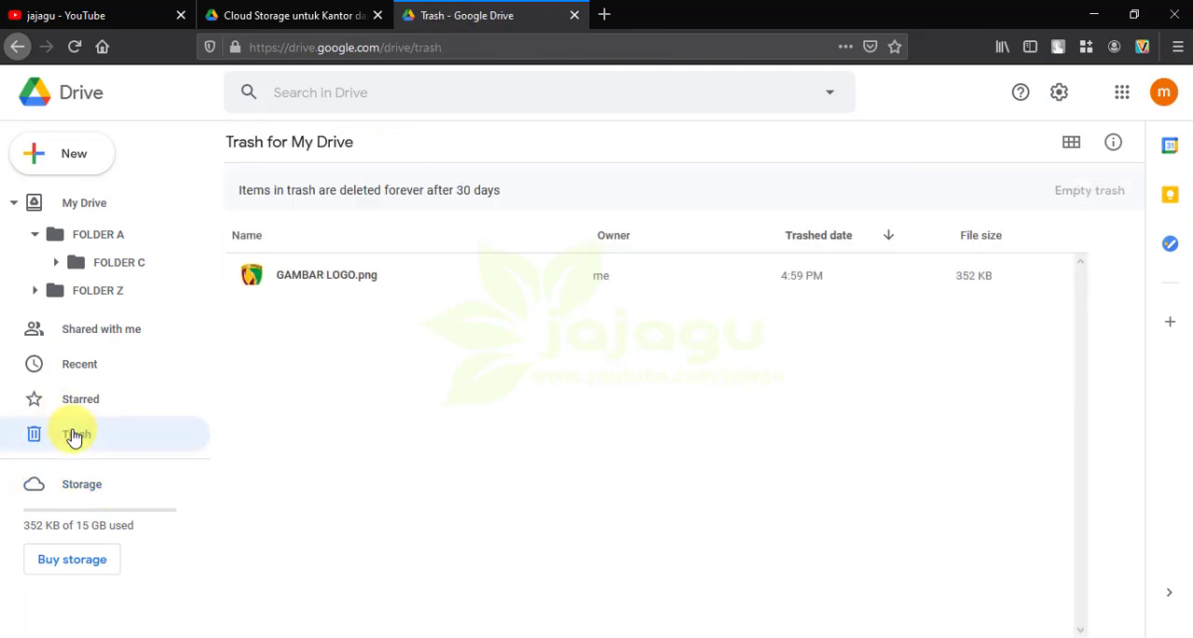
pyautogui.click(277, 282)
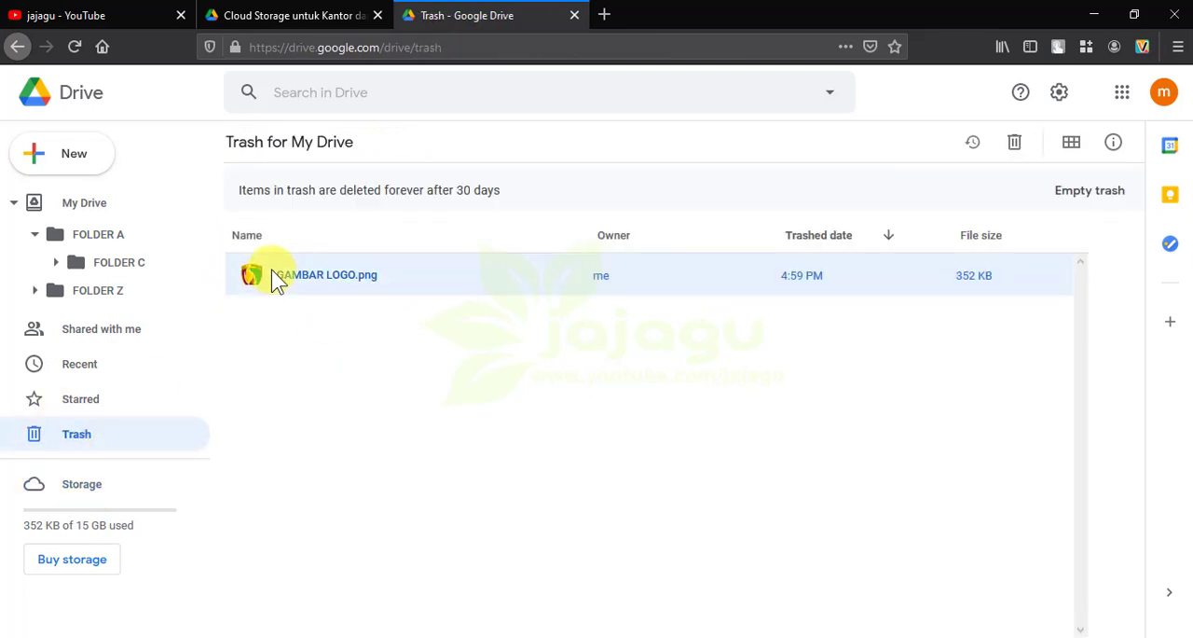
pyautogui.rightClick(277, 282)
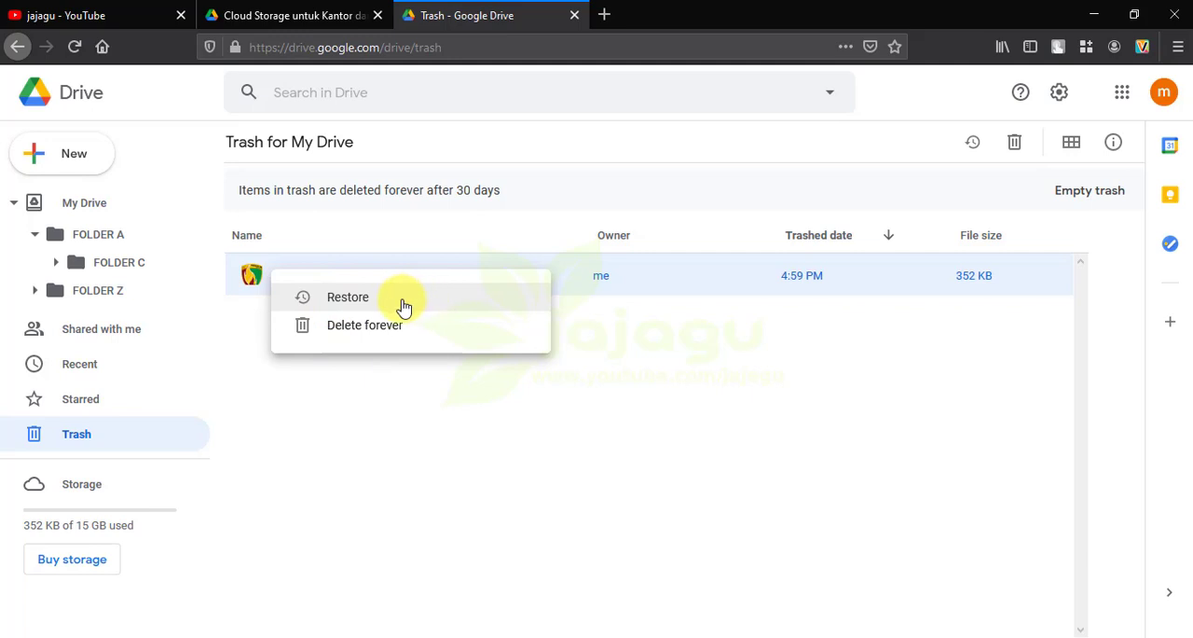
pyautogui.click(381, 307)
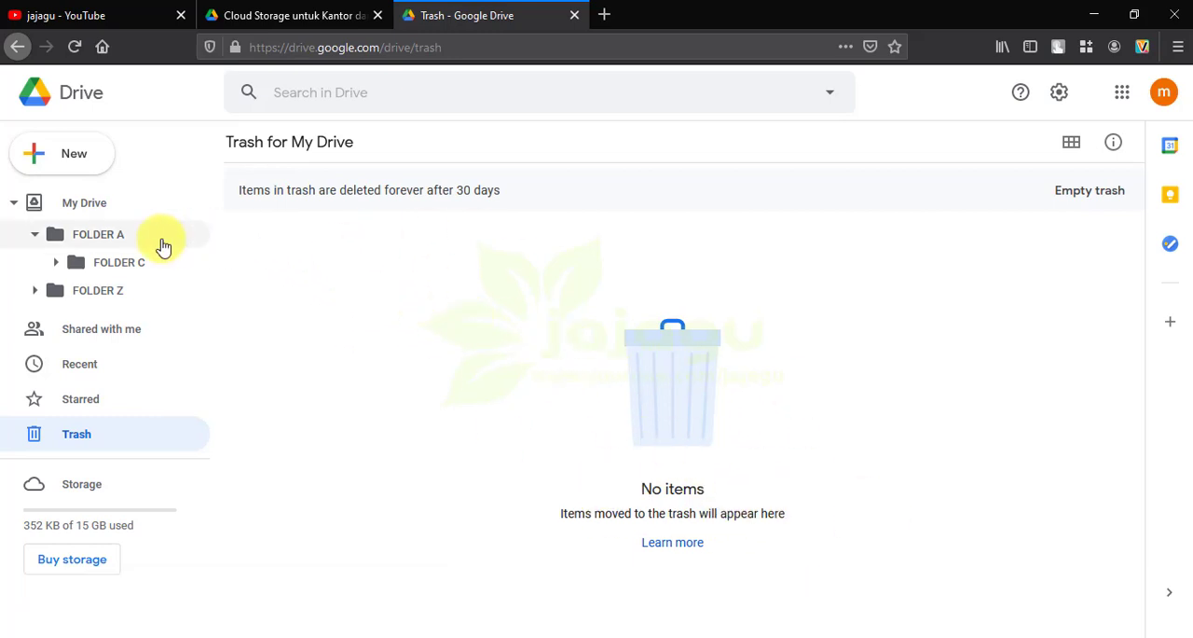
# Open FOLDER A and examine which apps are offered for opening GAMBAR LOGO.png
pyautogui.click(105, 242)
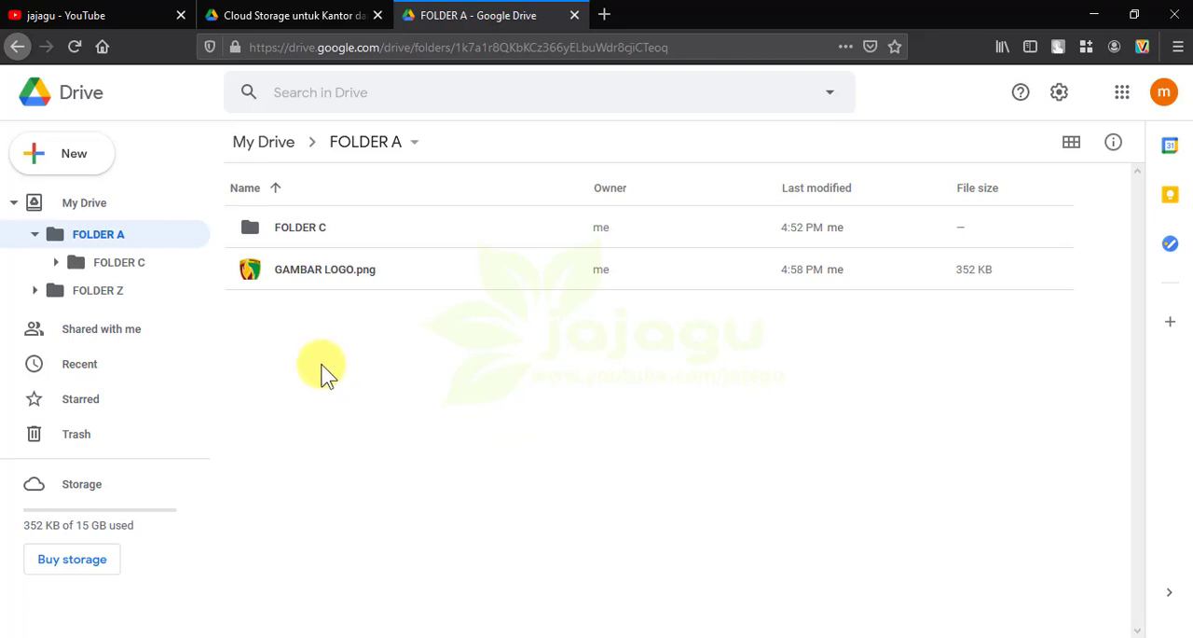
pyautogui.click(266, 276)
pyautogui.rightClick(267, 276)
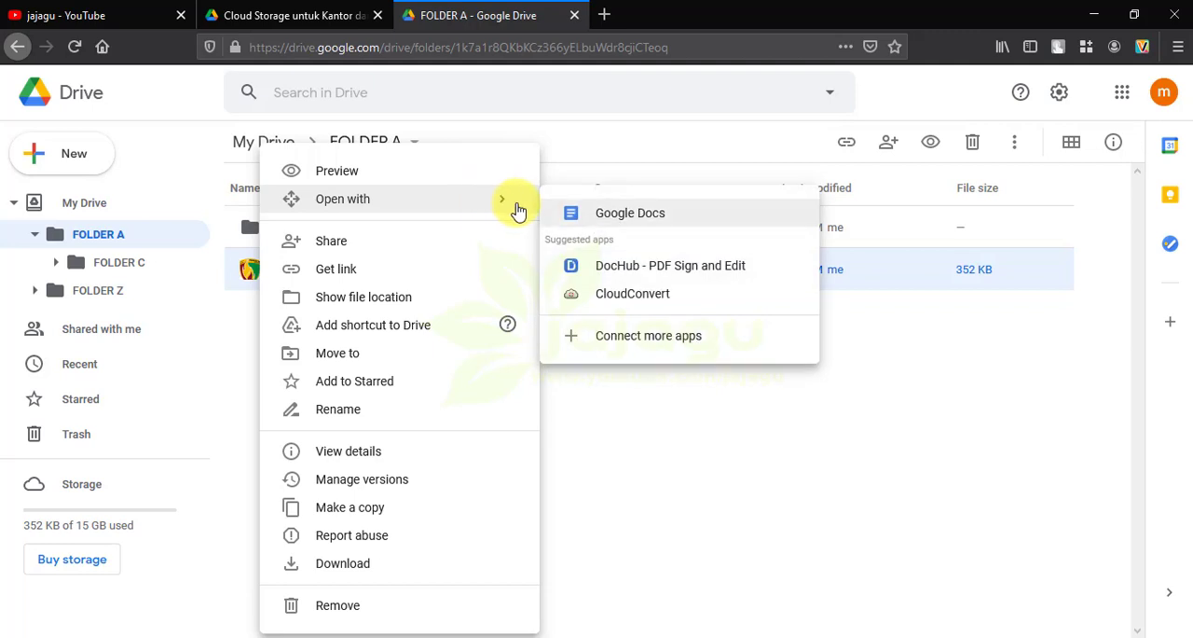
pyautogui.click(757, 511)
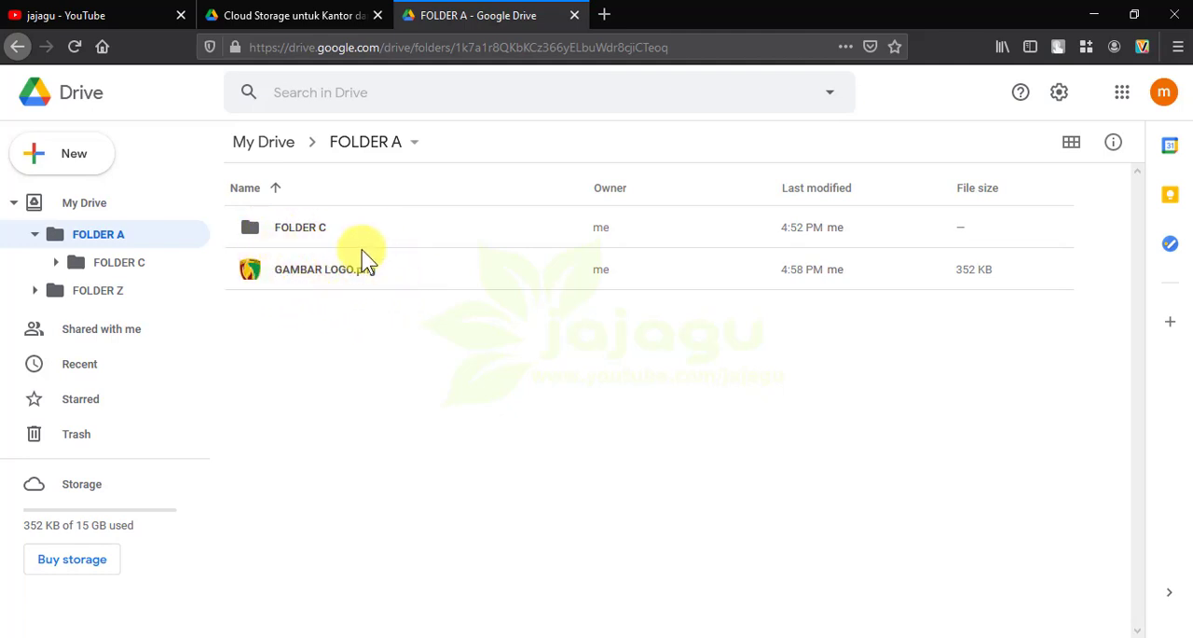
# Download GAMBAR LOGO.png from FOLDER A with the Save File option and check it in the browser's recent downloads
pyautogui.click(265, 278)
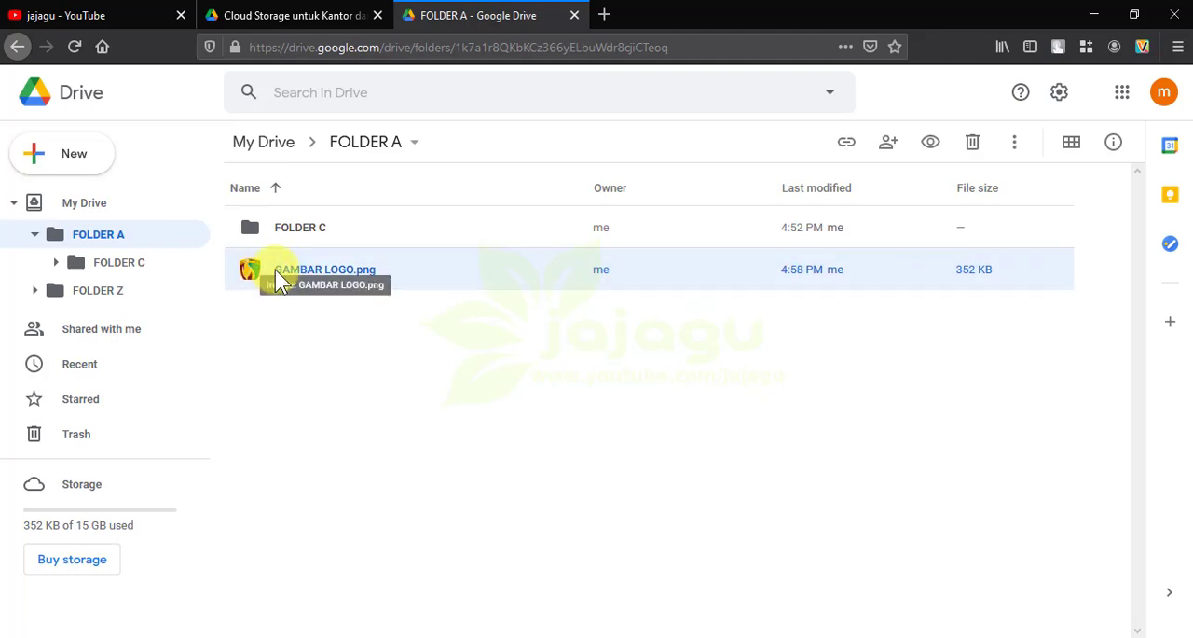
pyautogui.rightClick(275, 270)
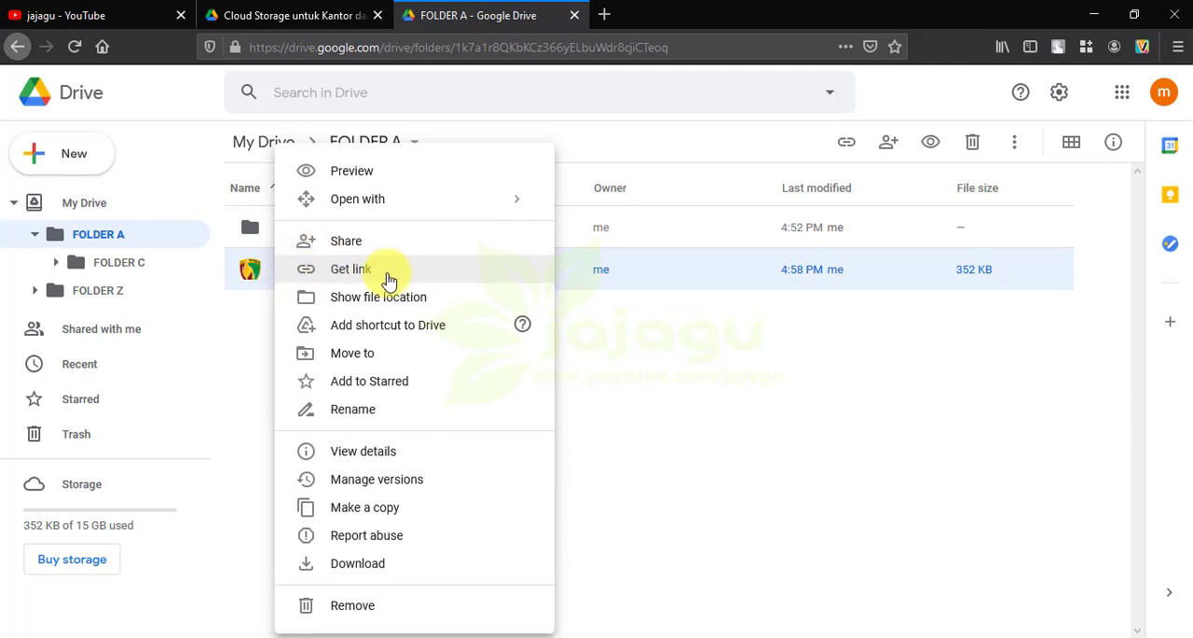
pyautogui.click(401, 571)
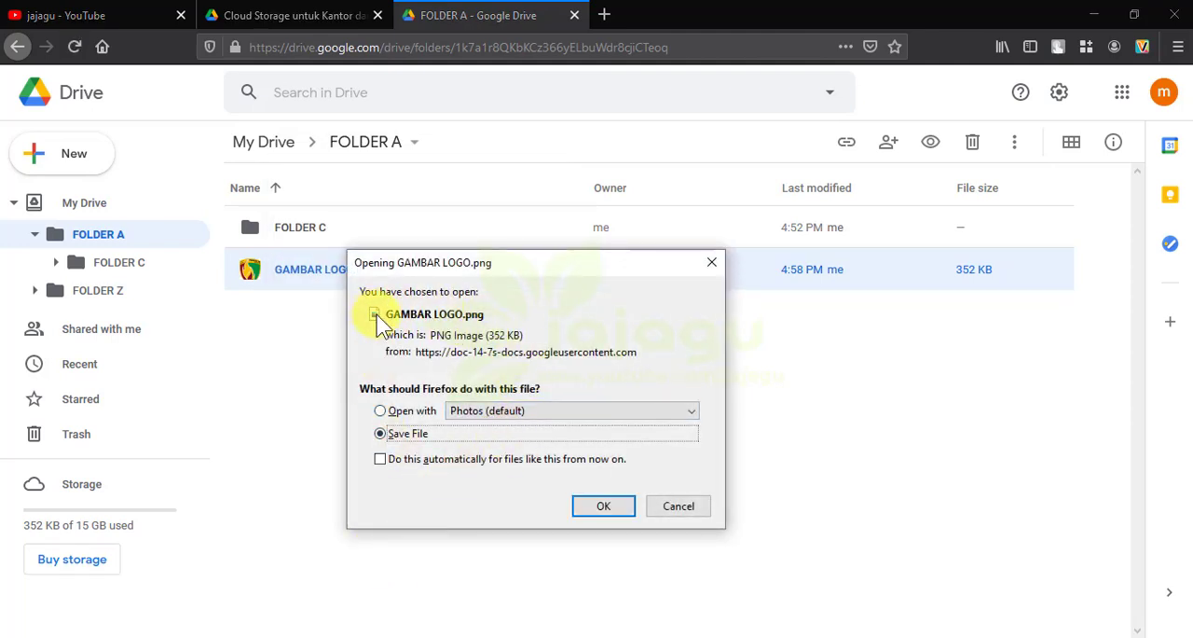
pyautogui.moveTo(518, 266); pyautogui.dragTo(406, 269)
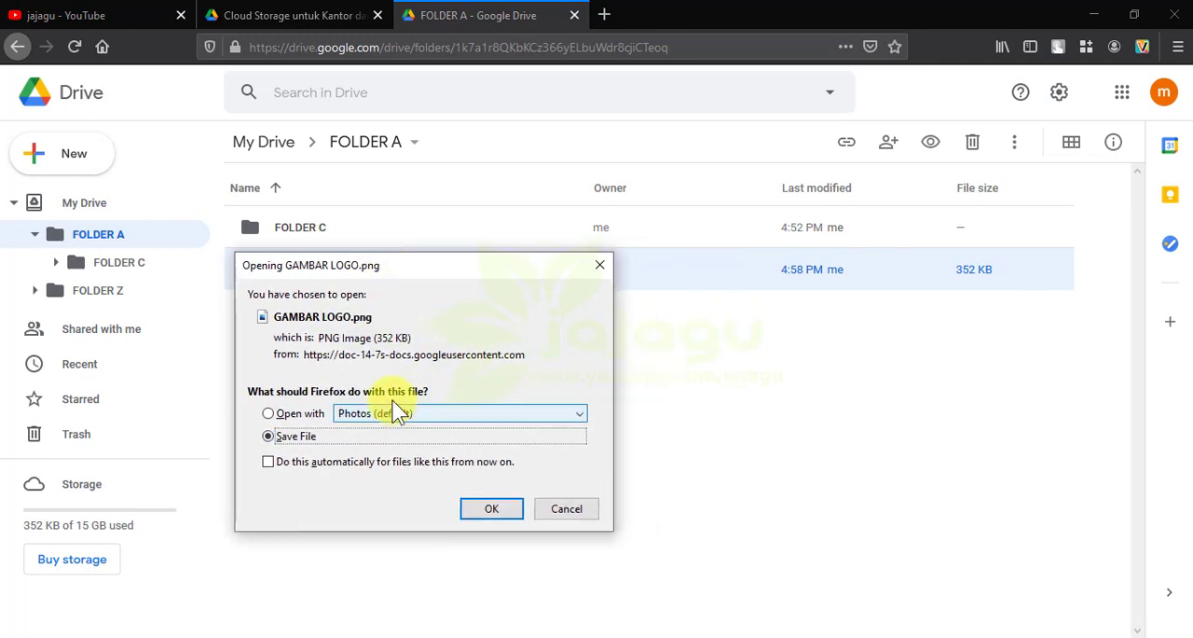
pyautogui.click(499, 511)
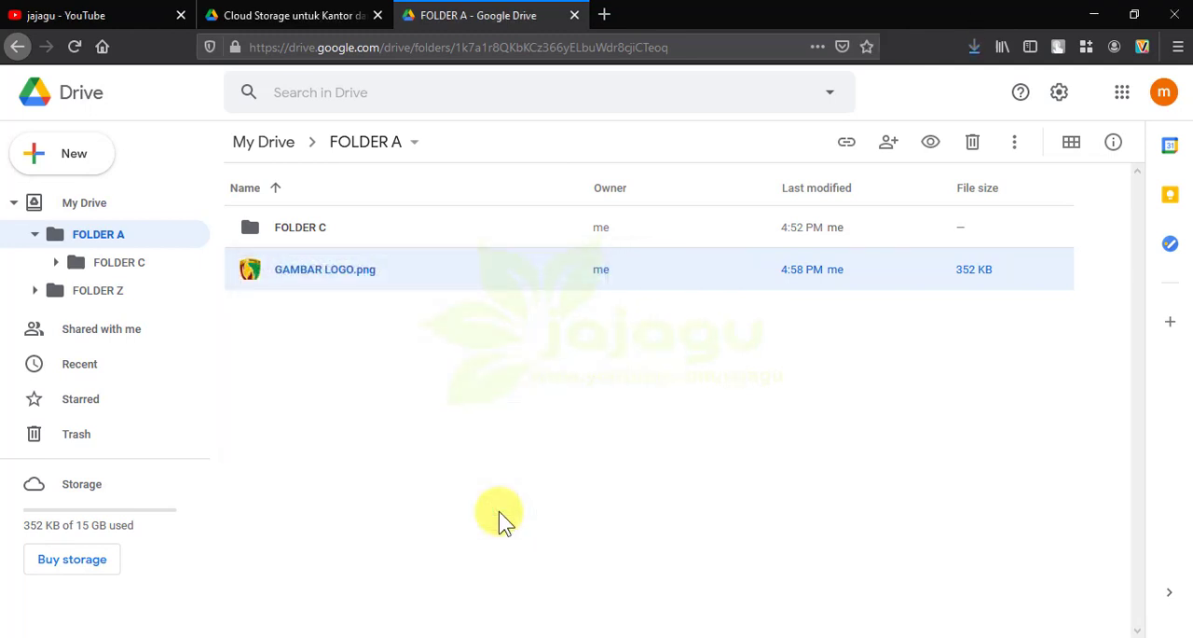
pyautogui.click(974, 45)
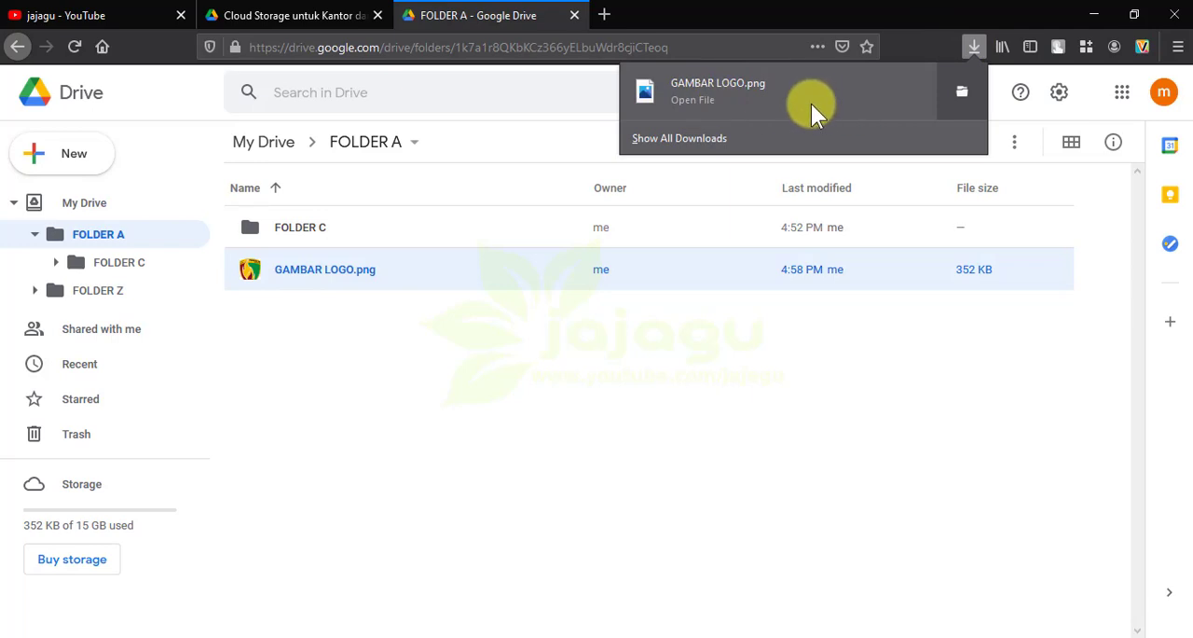
pyautogui.click(502, 436)
pyautogui.click(502, 437)
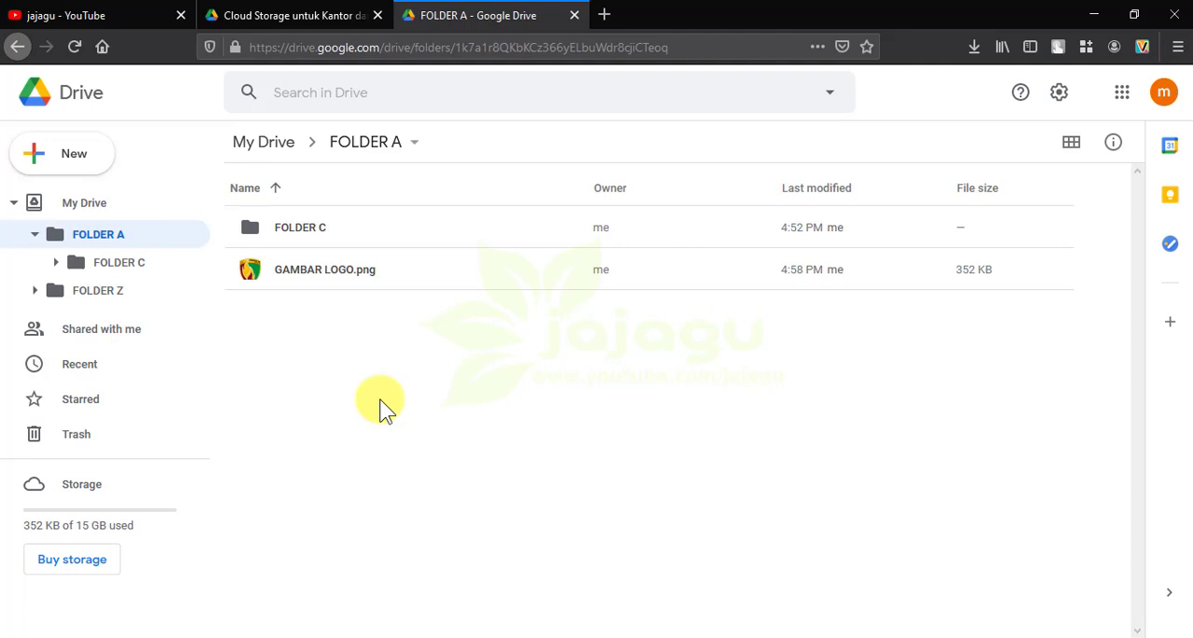
# Add GAMBAR LOGO.png in FOLDER A to Starred and check for it in the Starred list
pyautogui.click(259, 274)
pyautogui.rightClick(262, 274)
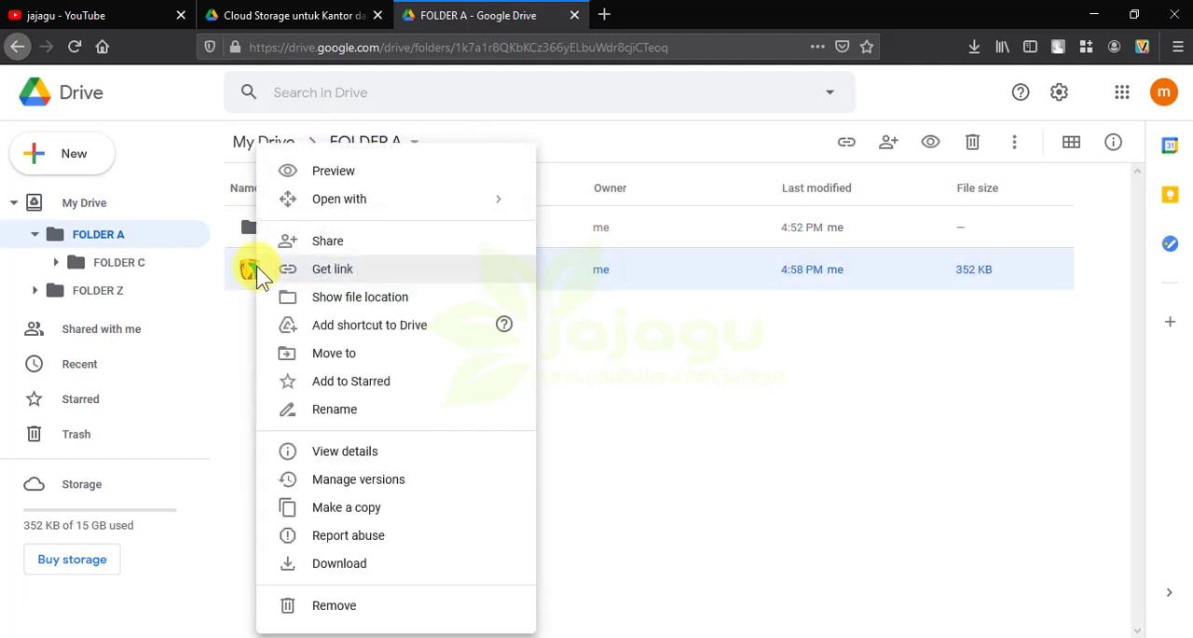
pyautogui.click(384, 393)
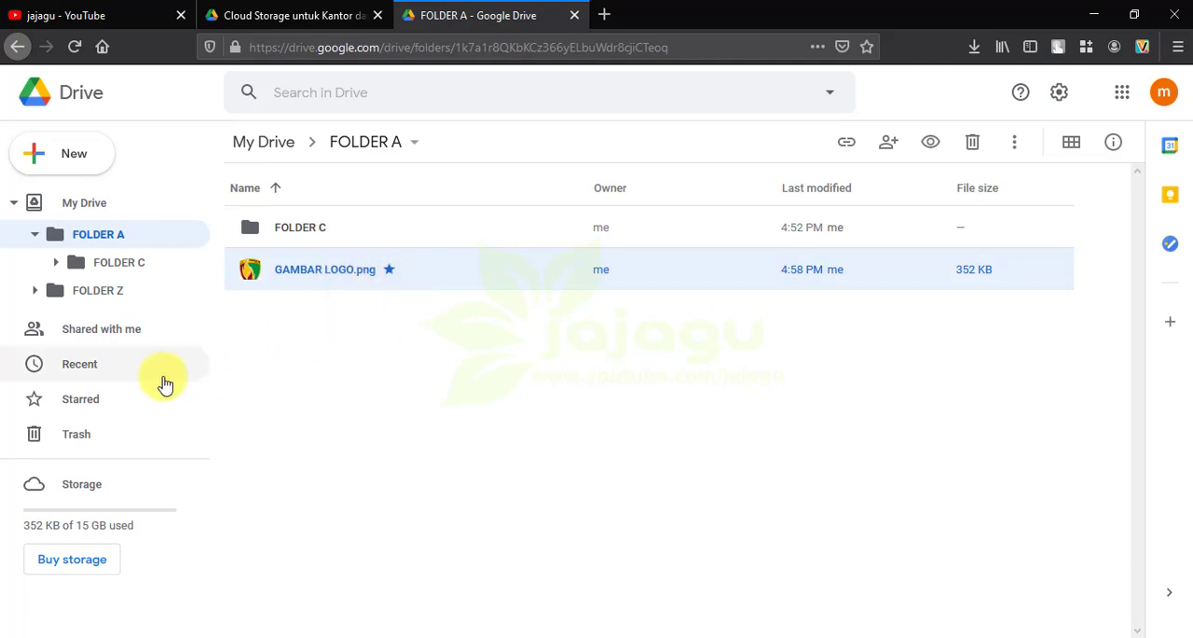
pyautogui.click(83, 406)
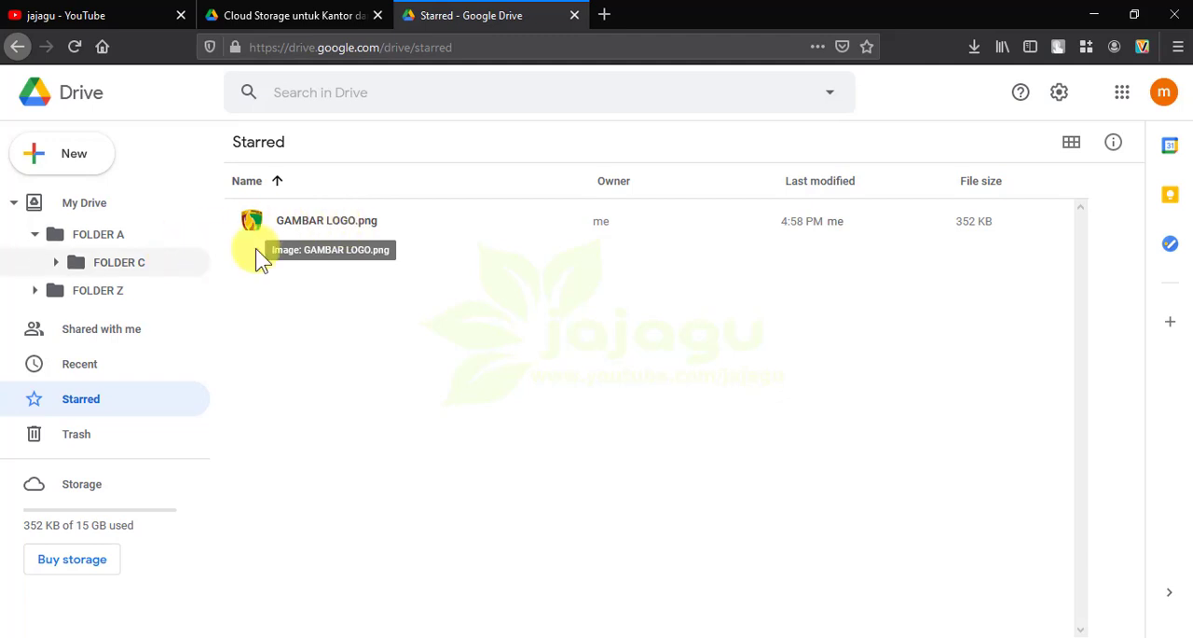
# Go back to FOLDER A, remove GAMBAR LOGO.png from Starred and check the Starred list again
pyautogui.click(116, 234)
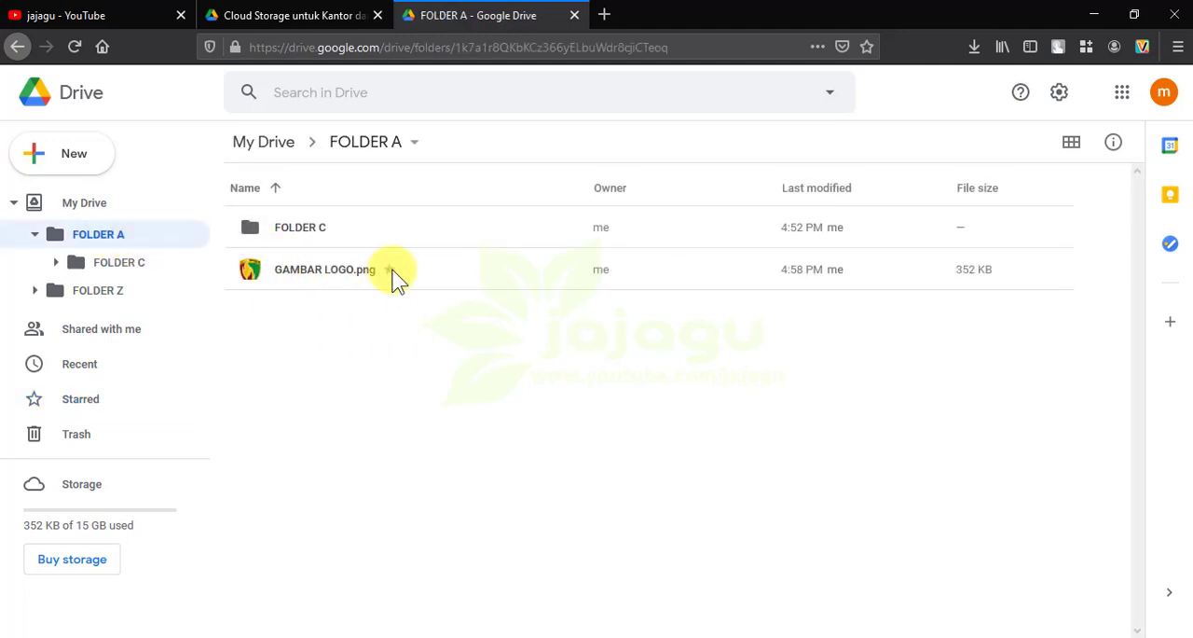
pyautogui.rightClick(320, 276)
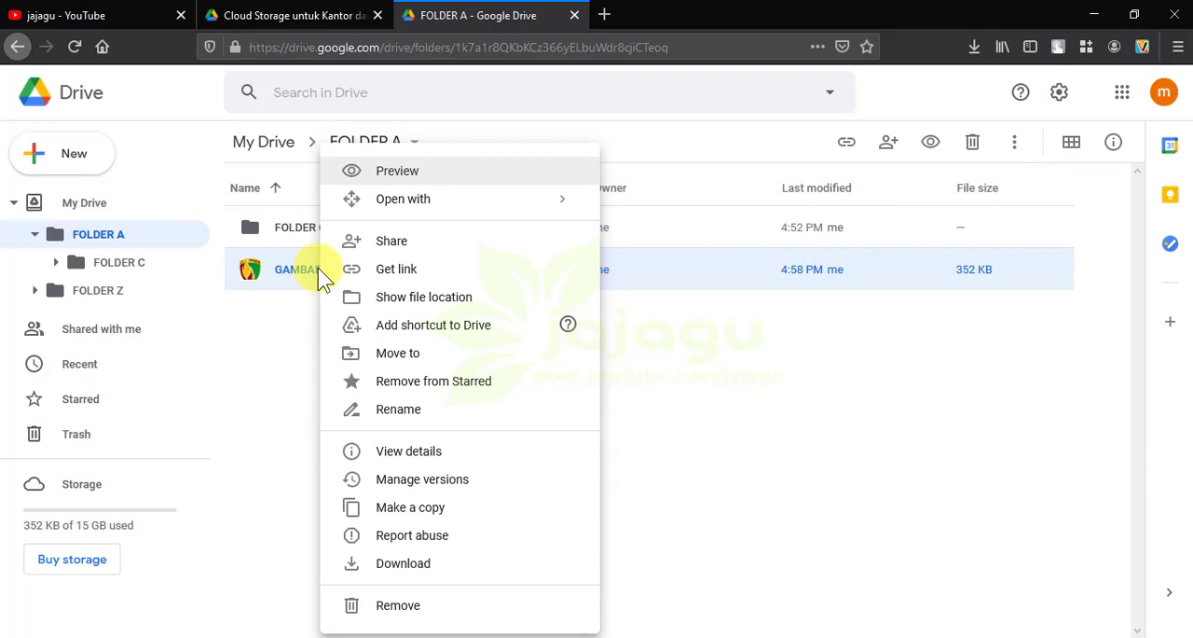
pyautogui.click(291, 375)
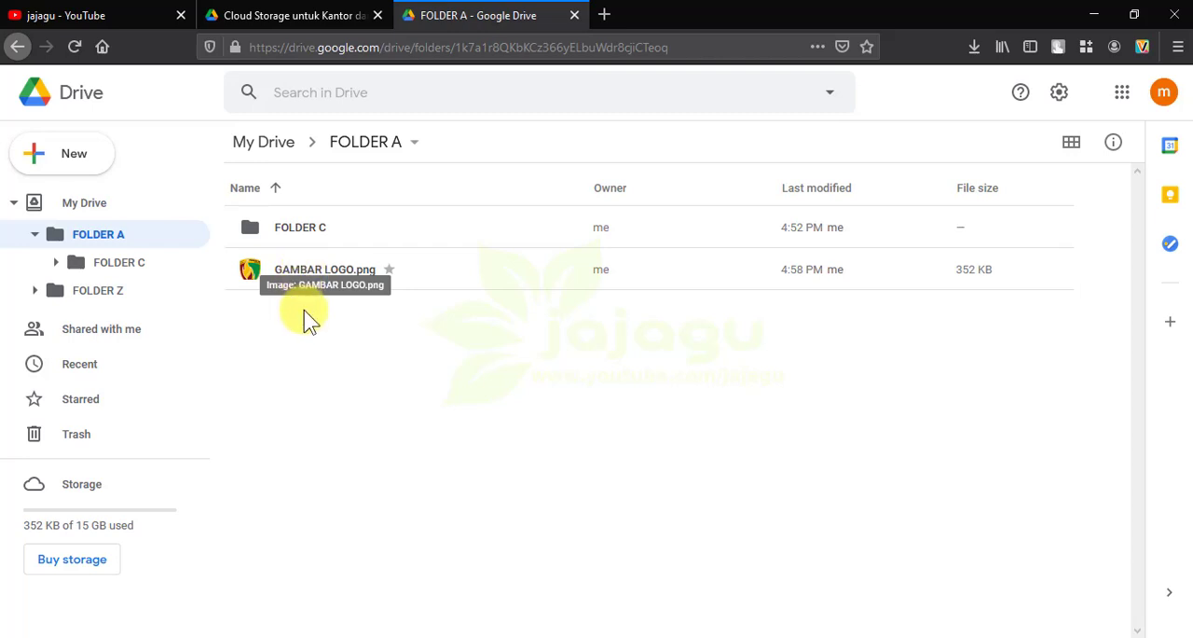
pyautogui.click(300, 275)
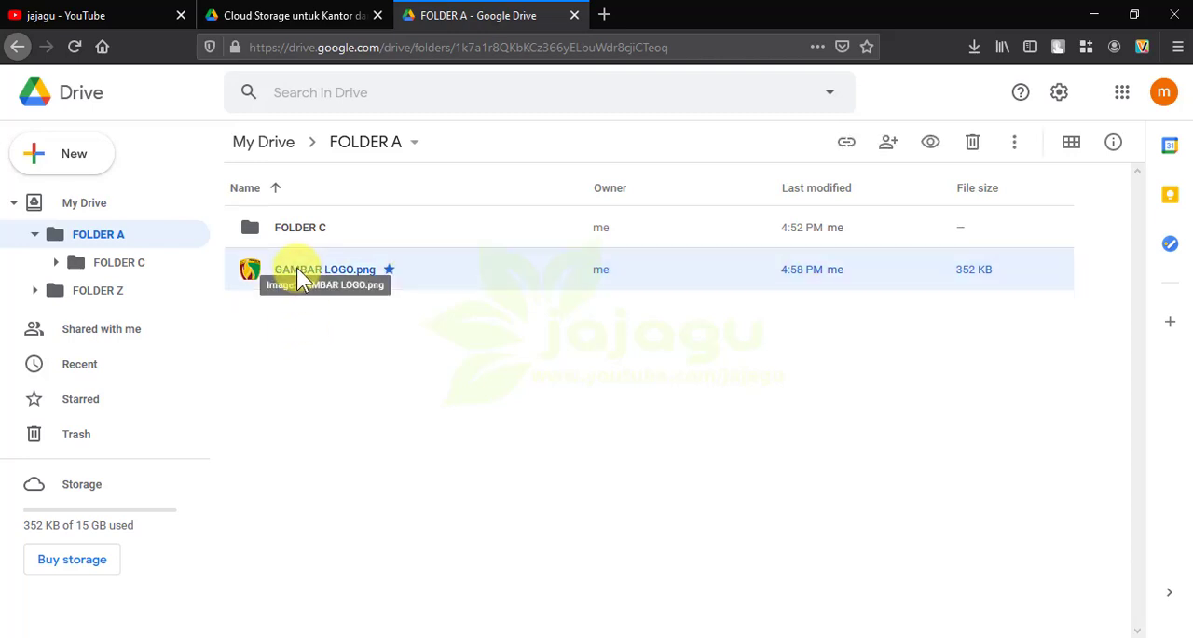
pyautogui.rightClick(300, 277)
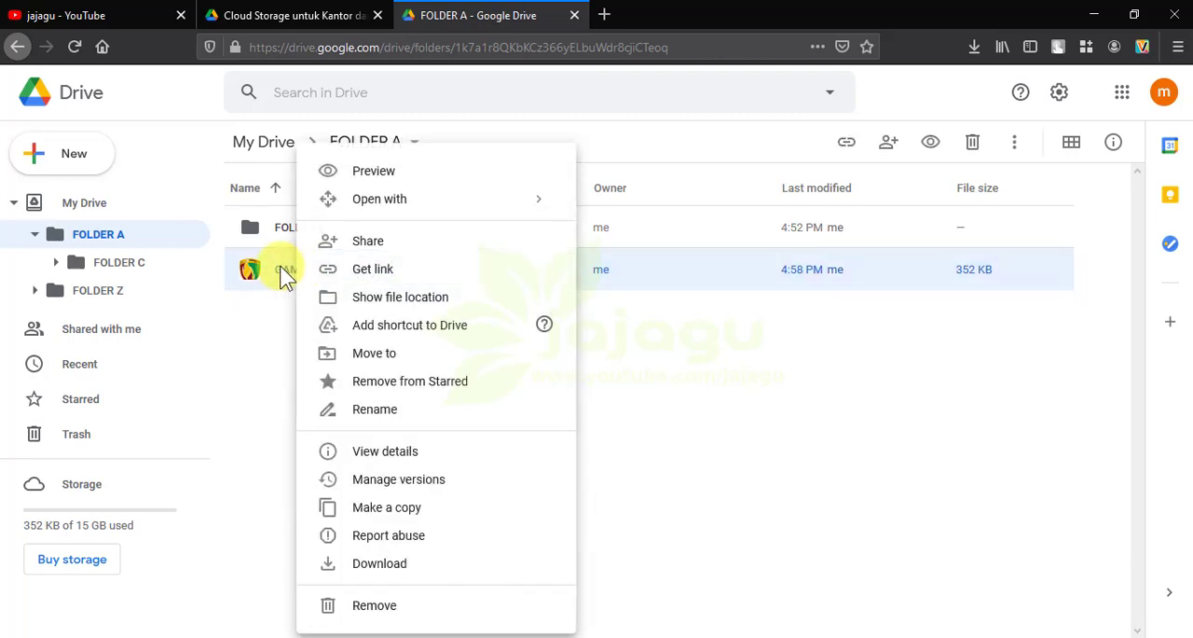
pyautogui.click(451, 390)
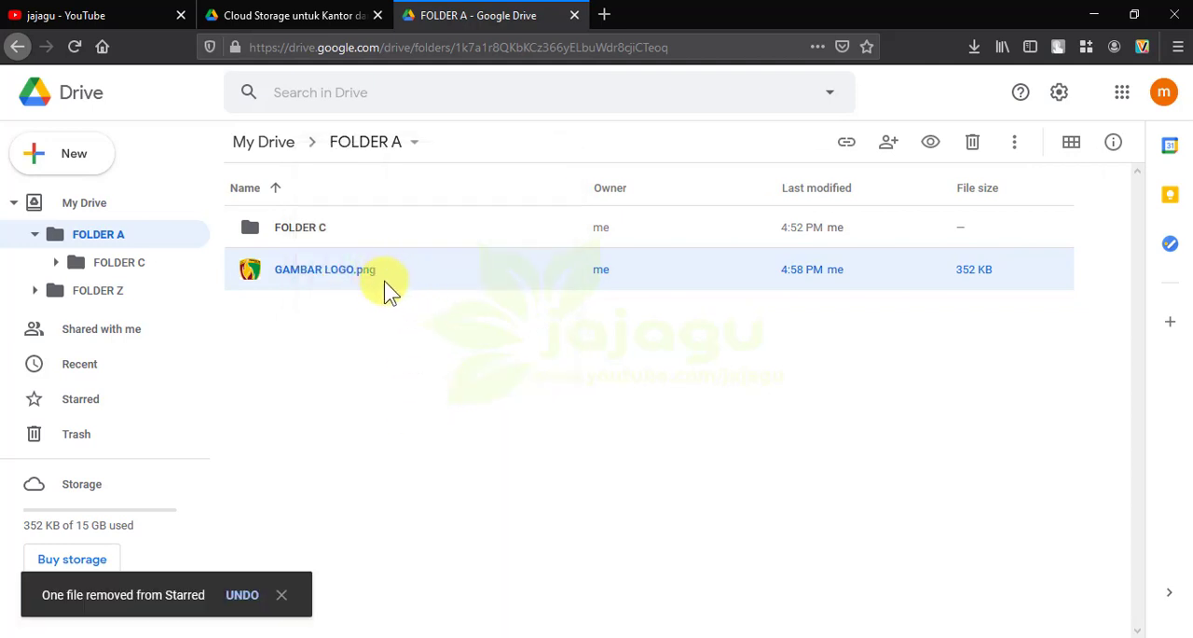
pyautogui.click(76, 407)
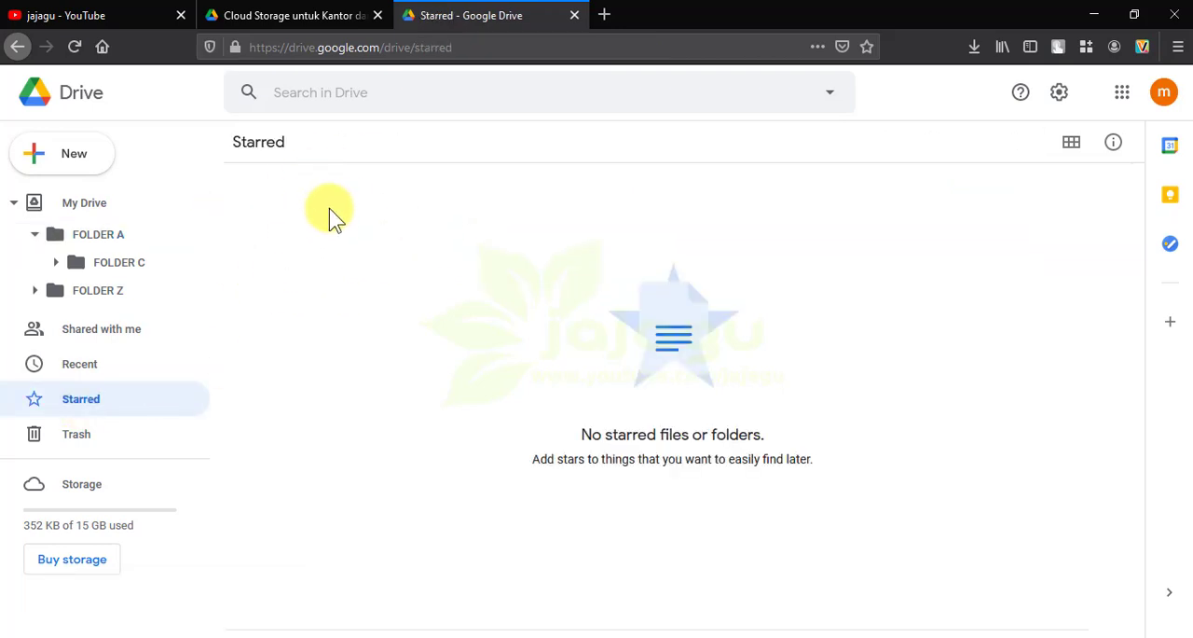
# Return to My Drive and switch to the jajagu channel page on YouTube
pyautogui.click(96, 207)
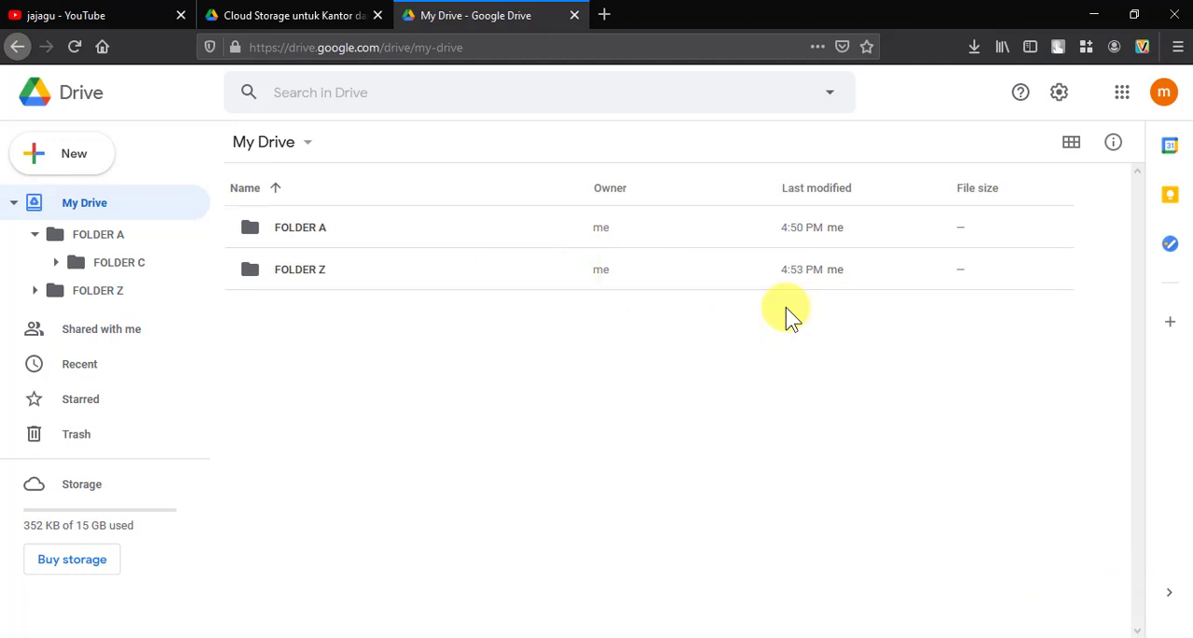
pyautogui.click(100, 16)
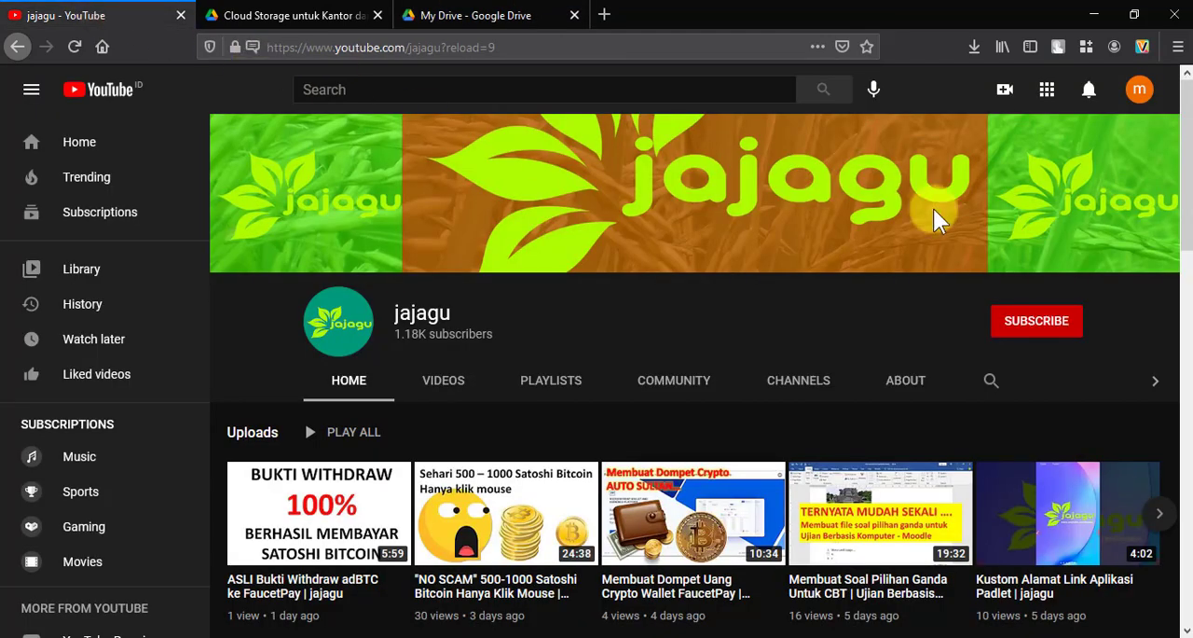